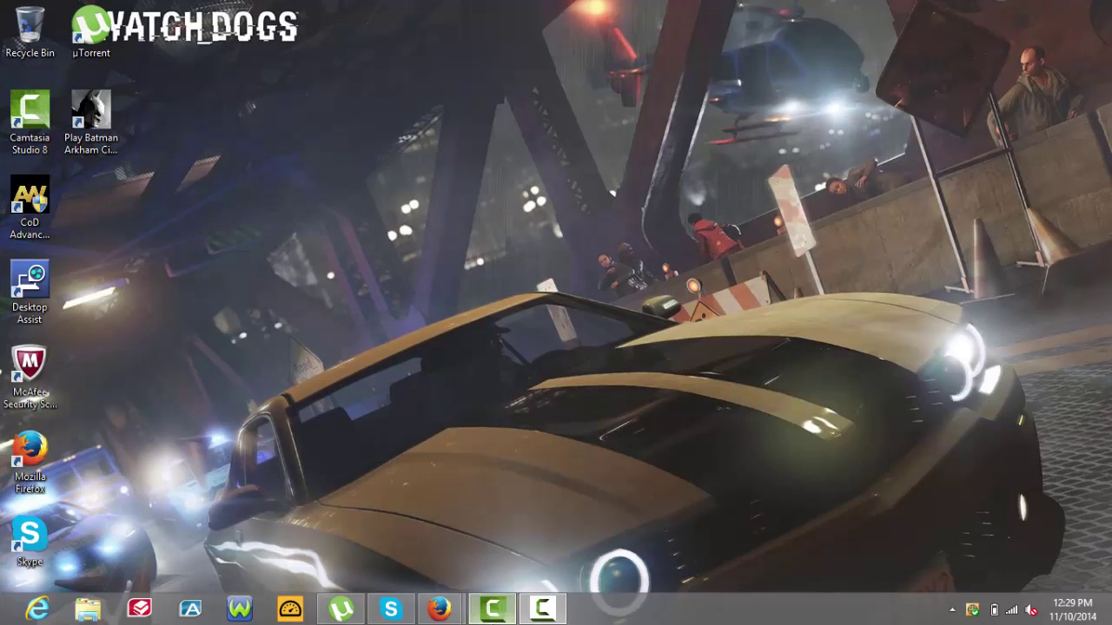
- Bring Camtasia Studio back up and scroll through the Library list
click(493, 608)
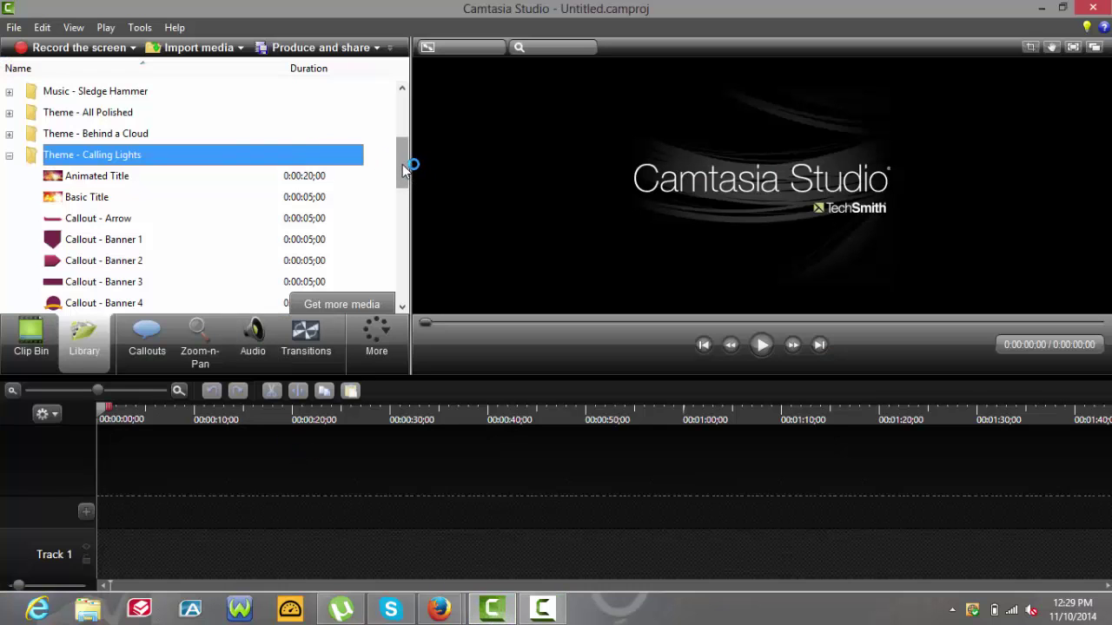
drag(408, 168, 404, 284)
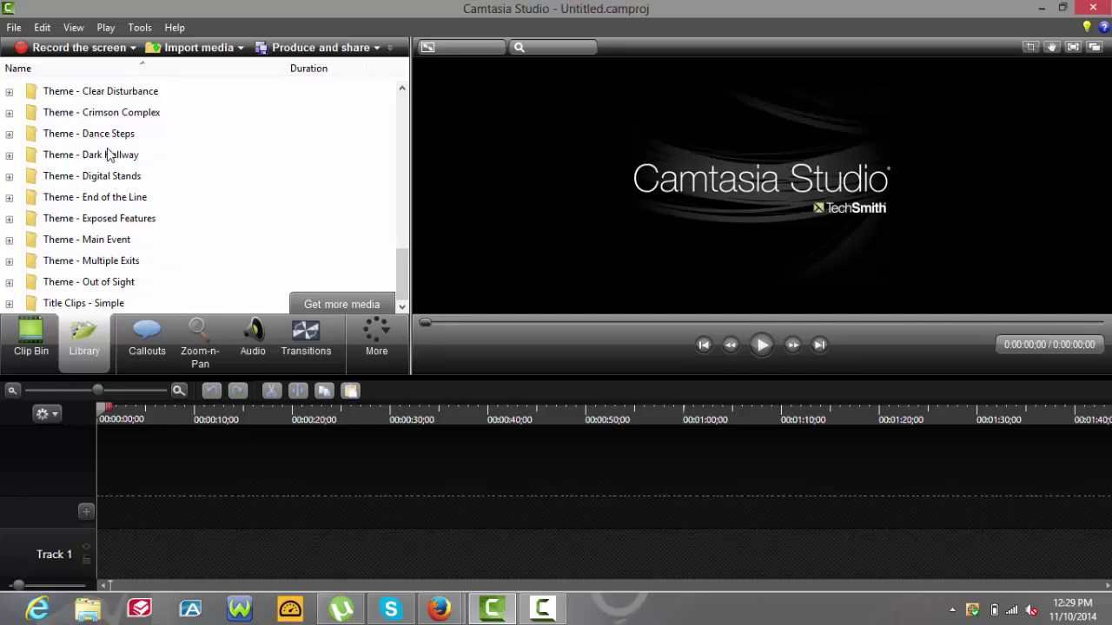
click(402, 88)
click(402, 88)
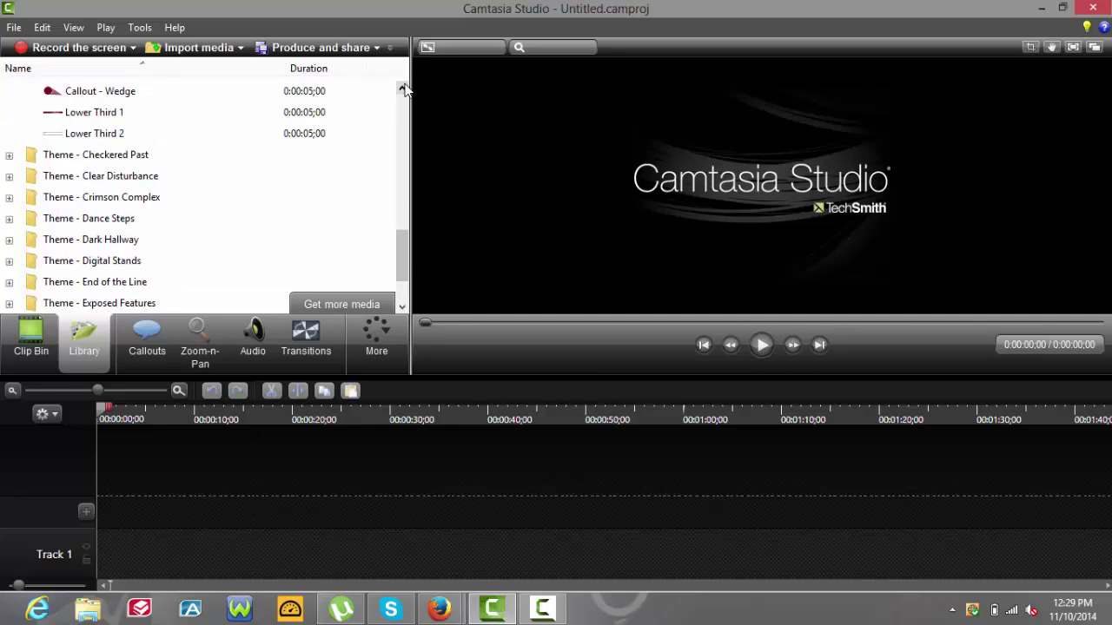
click(402, 88)
click(402, 88)
click(402, 88)
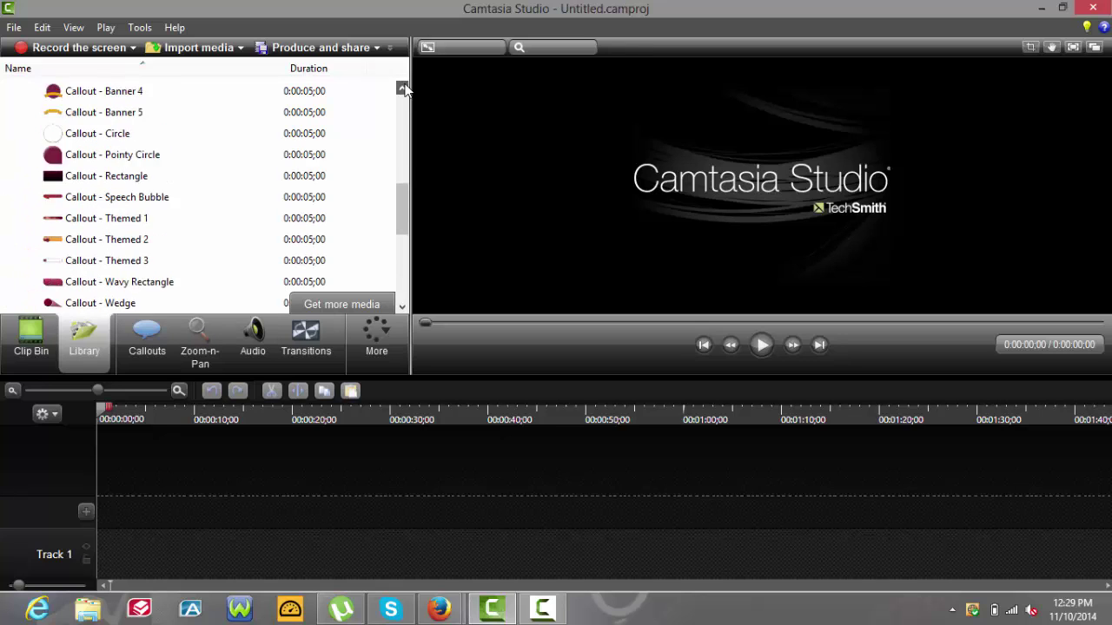
click(402, 88)
click(402, 88)
click(402, 88)
click(402, 88)
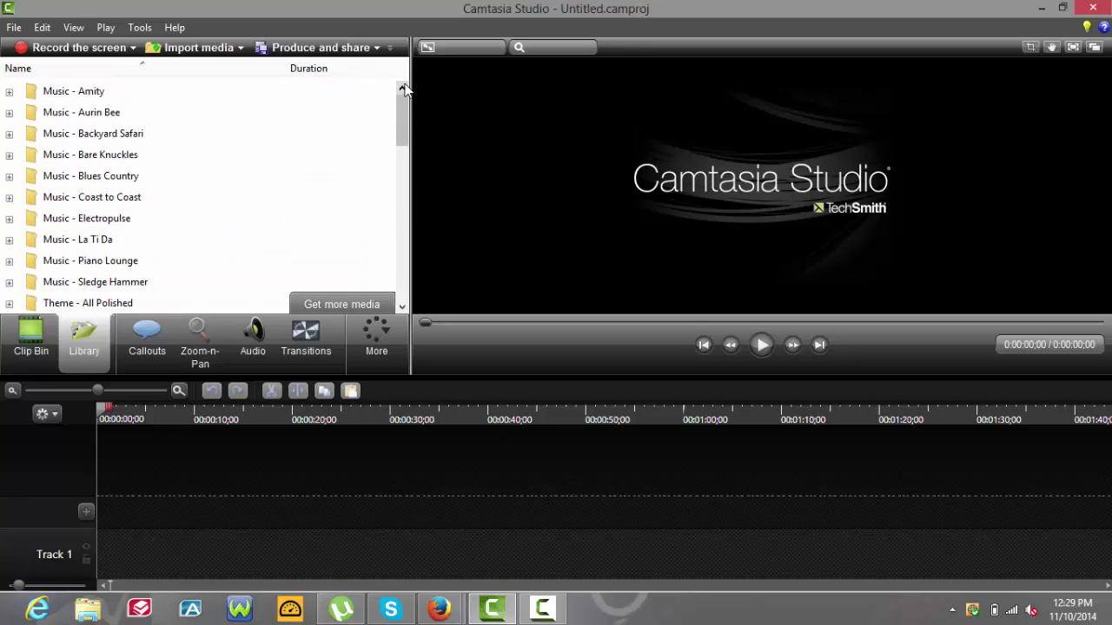
drag(402, 114, 406, 149)
- Collapse Theme - Calling Lights, expand Theme - End of the Line and select its Animated Title
double_click(246, 221)
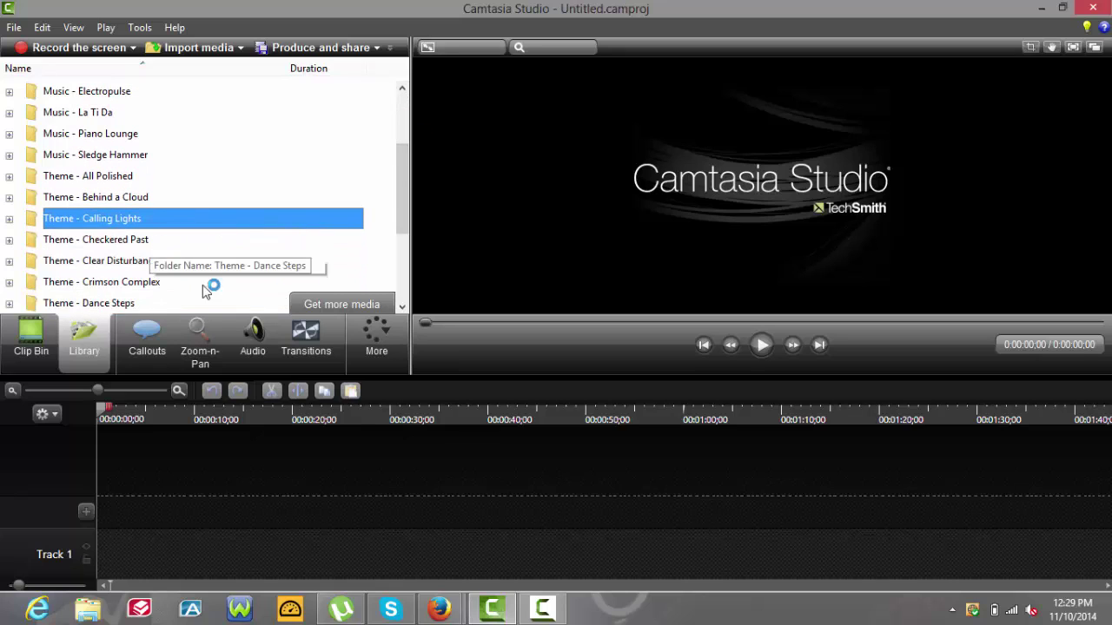
scroll(400, 300, down, 3)
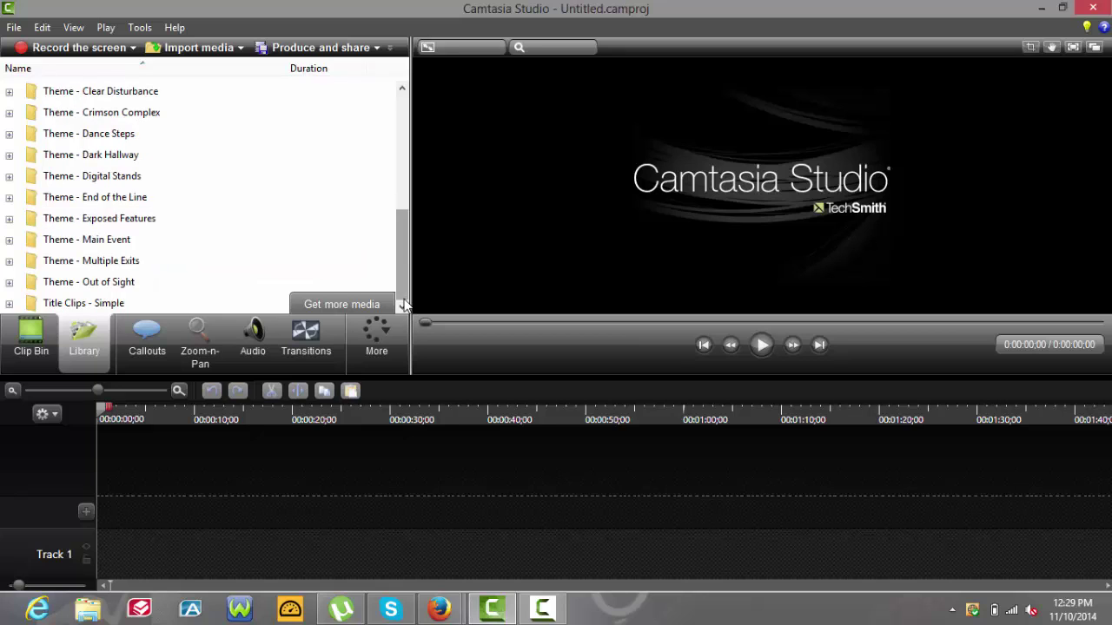
double_click(124, 199)
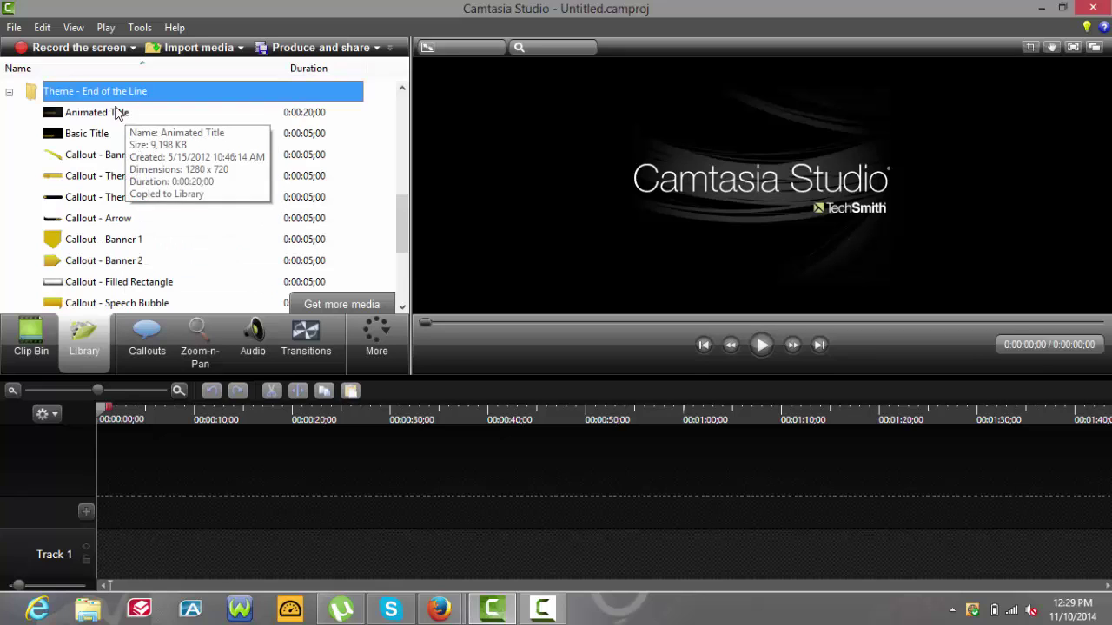
click(117, 113)
- Add the End of the Line Animated Title to Track 1 at the playhead
right_click(117, 112)
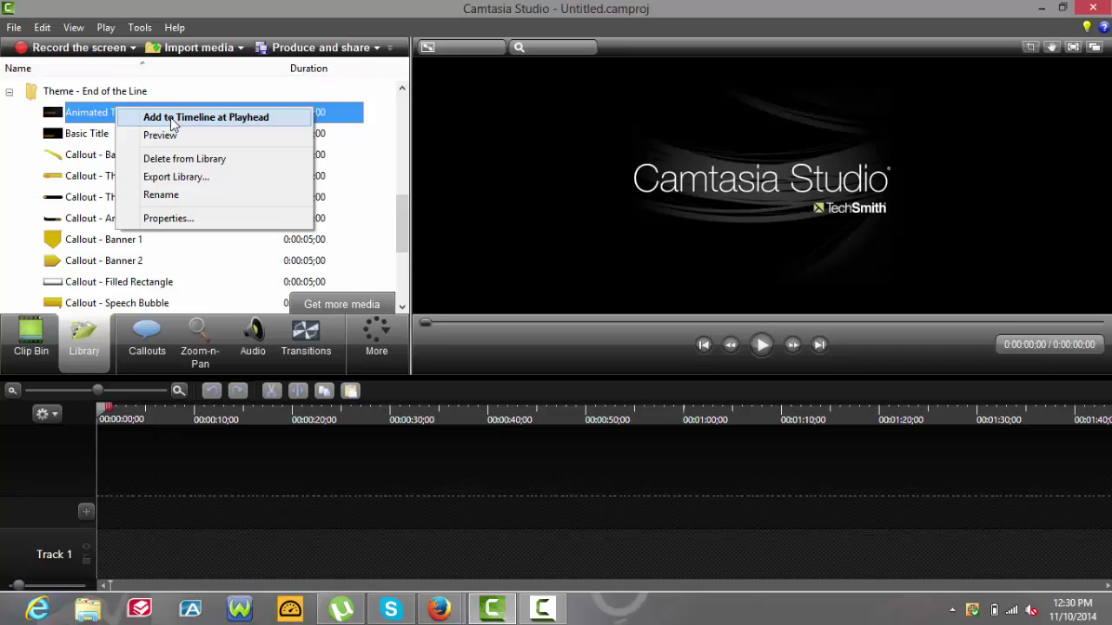
click(170, 119)
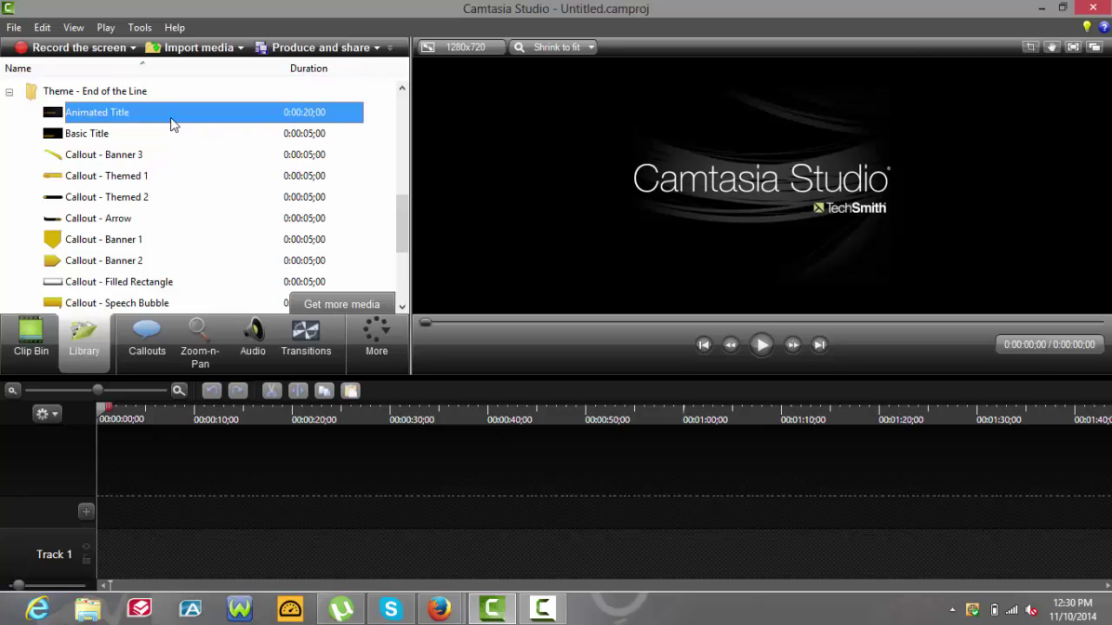
right_click(172, 119)
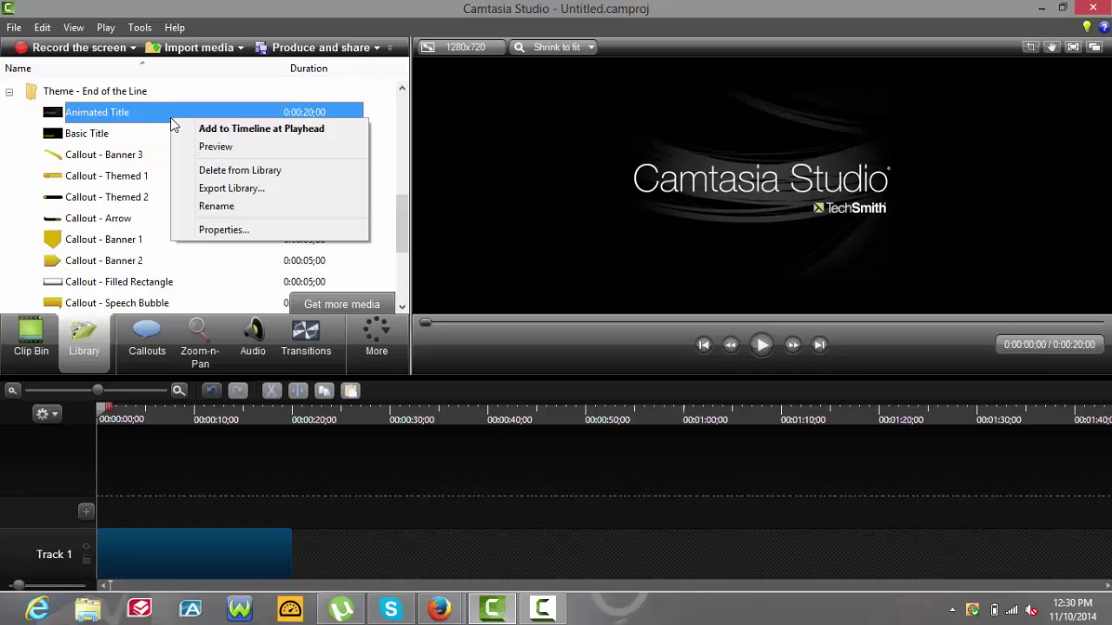
click(2, 177)
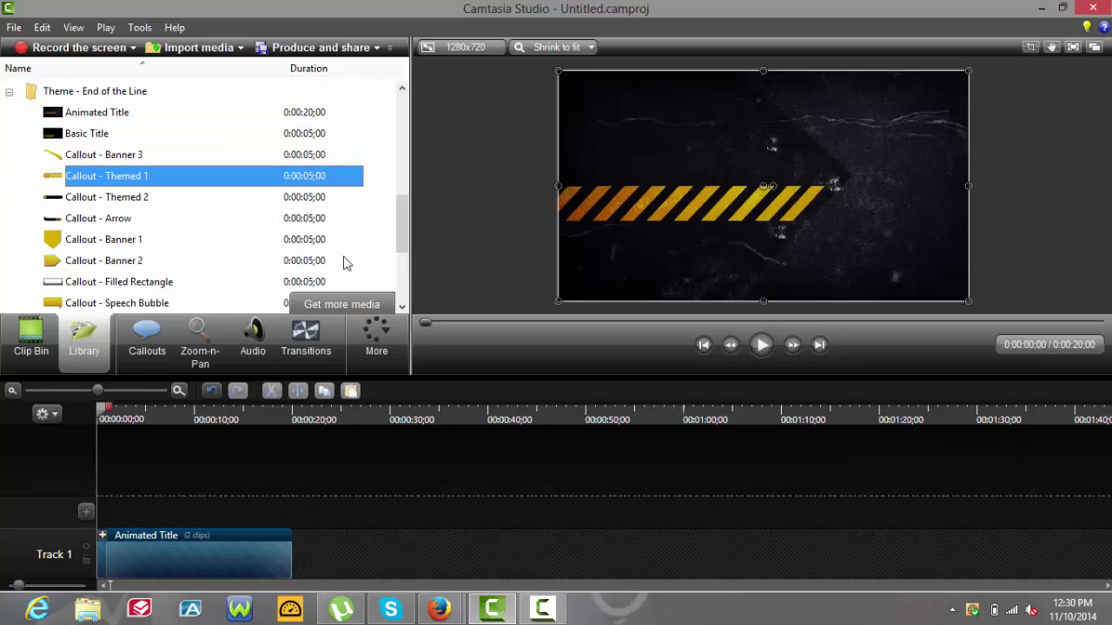
click(213, 105)
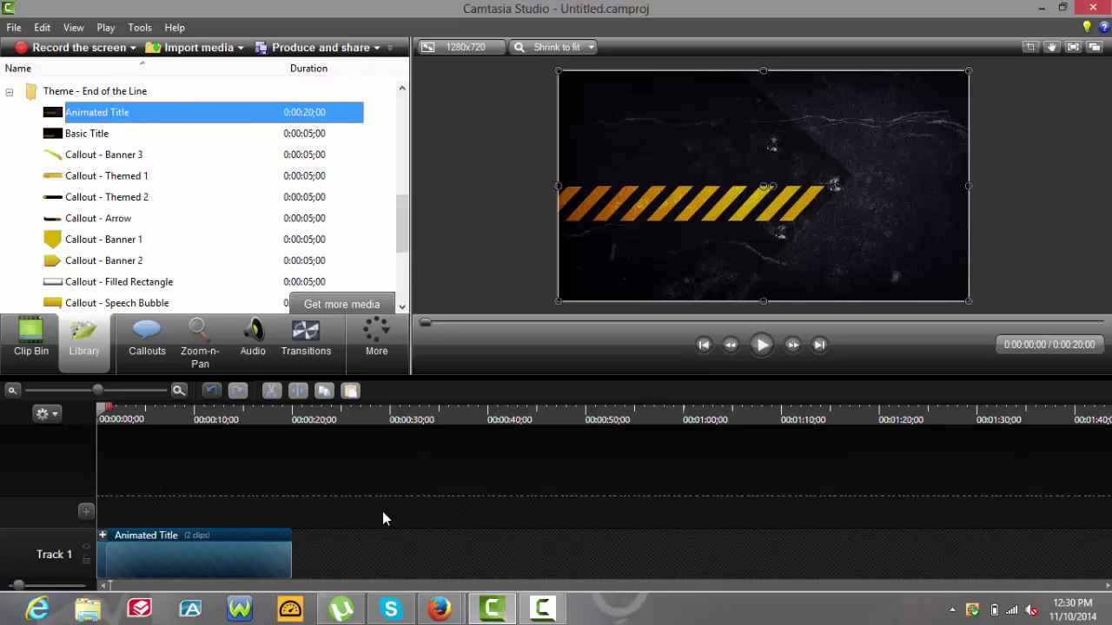
- Expand the Animated Title group and open Text Callout 1's callout settings
click(103, 536)
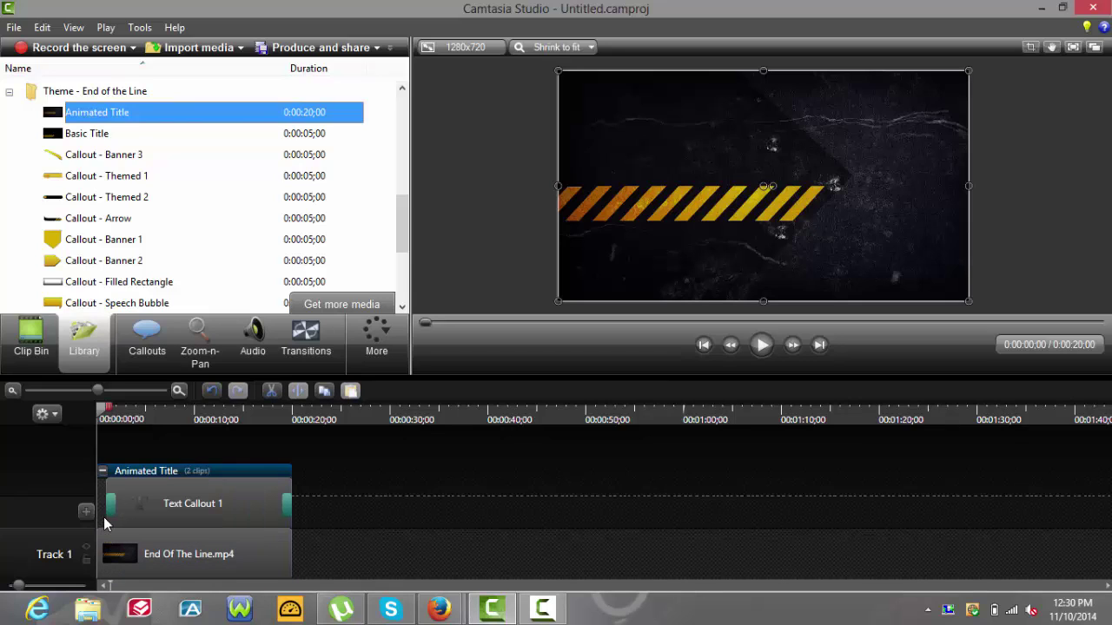
click(186, 503)
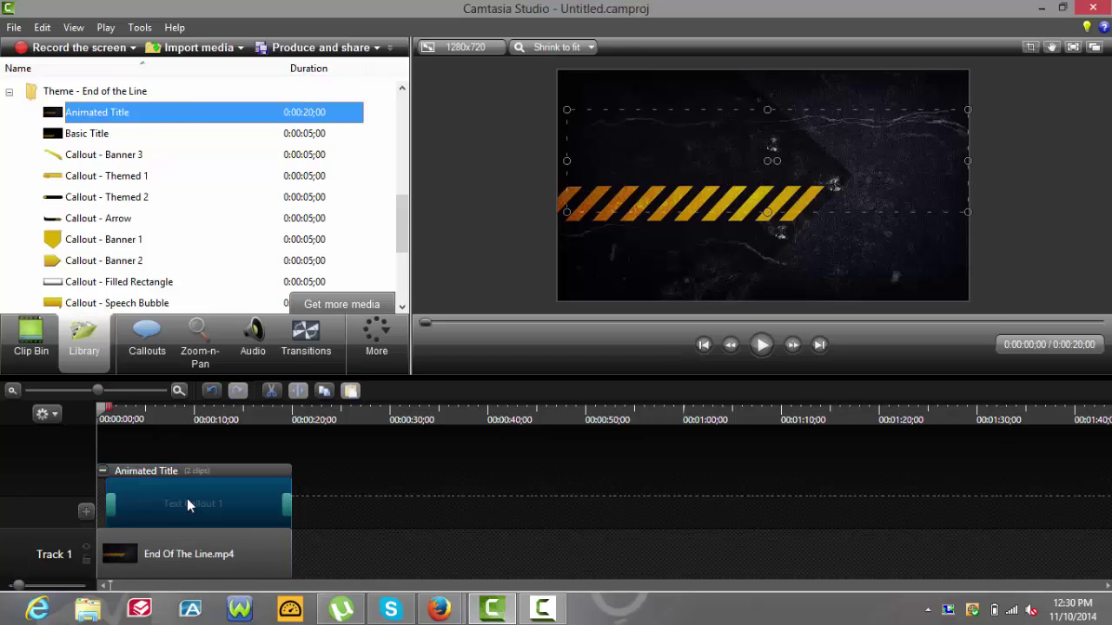
double_click(187, 498)
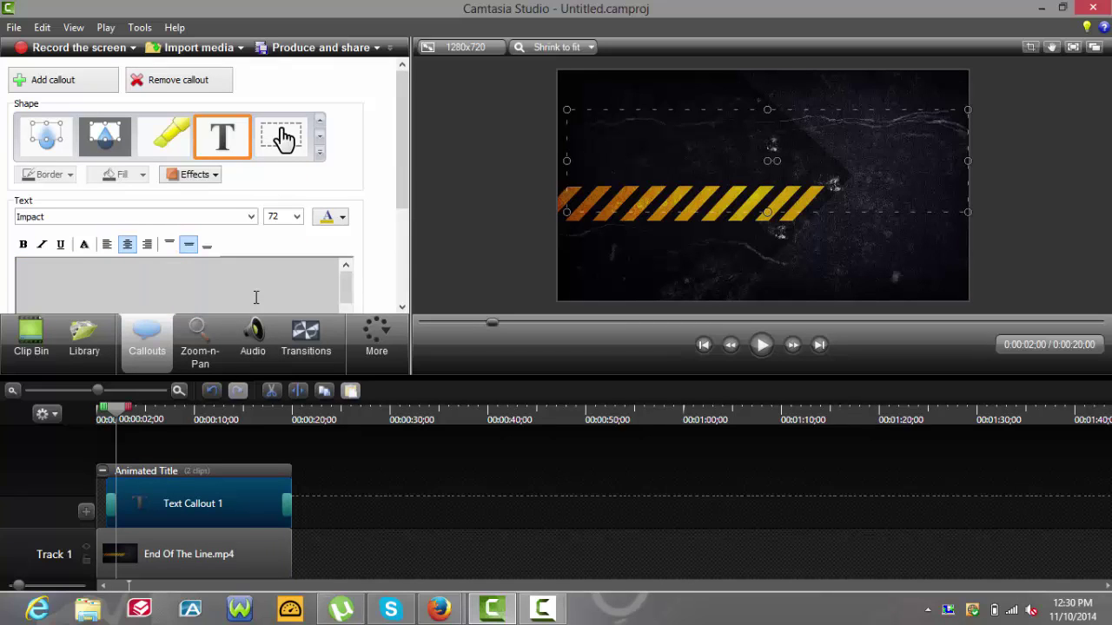
- Replace Text Callout 1's default text with the custom gamertag line, correcting typos
click(231, 286)
text(FG)
key(BackSpace)
key(BackSpace)
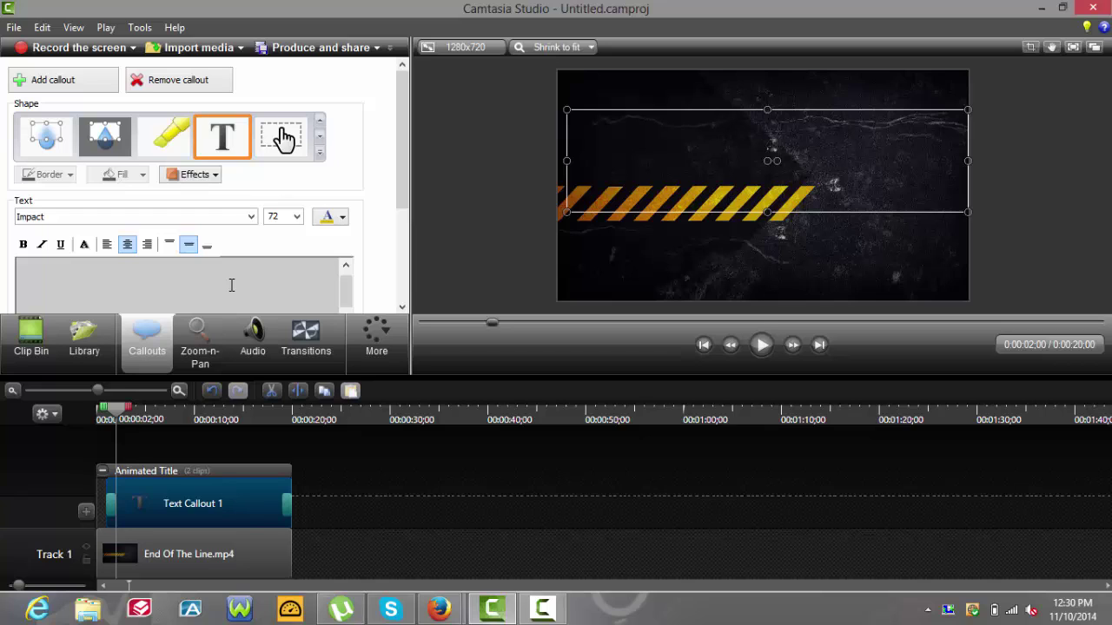
text(BRUH ITZ)
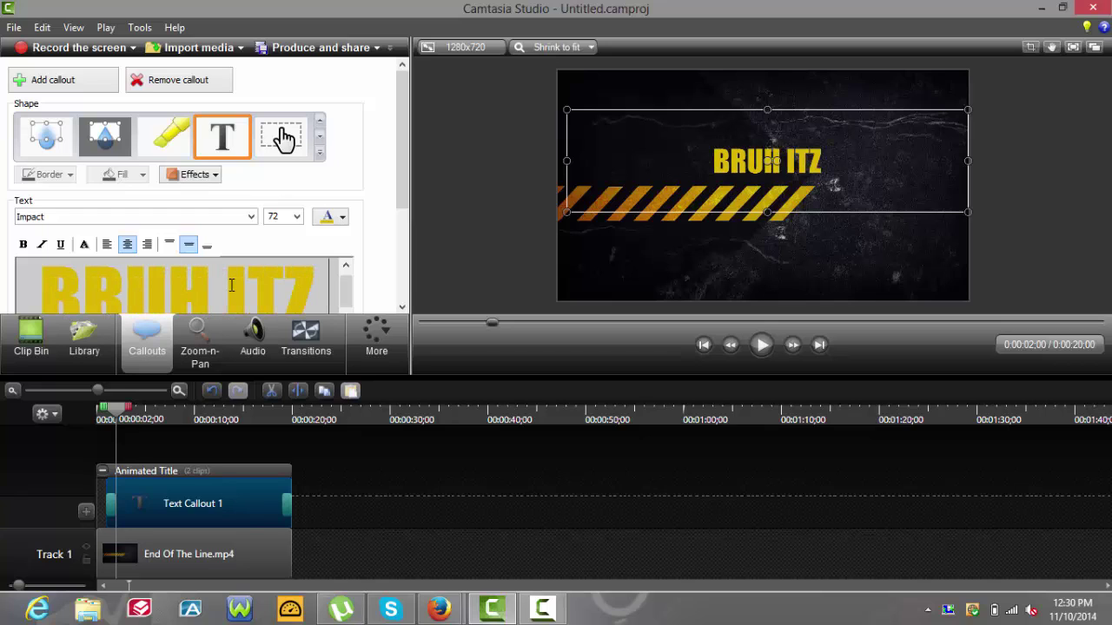
text( LIL_XBXO_)
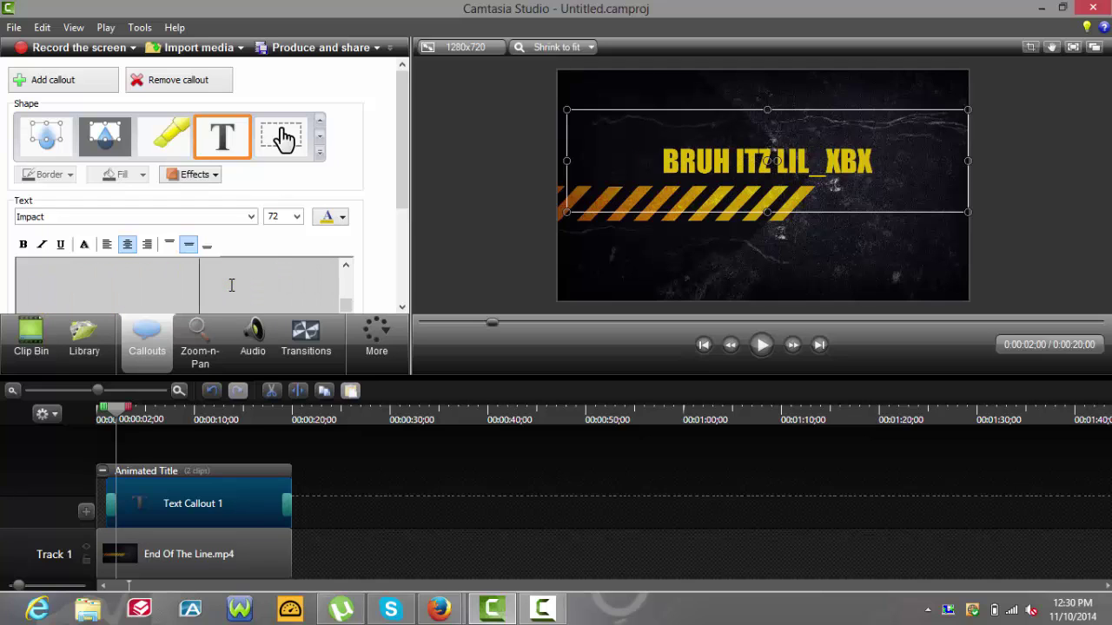
text(US)
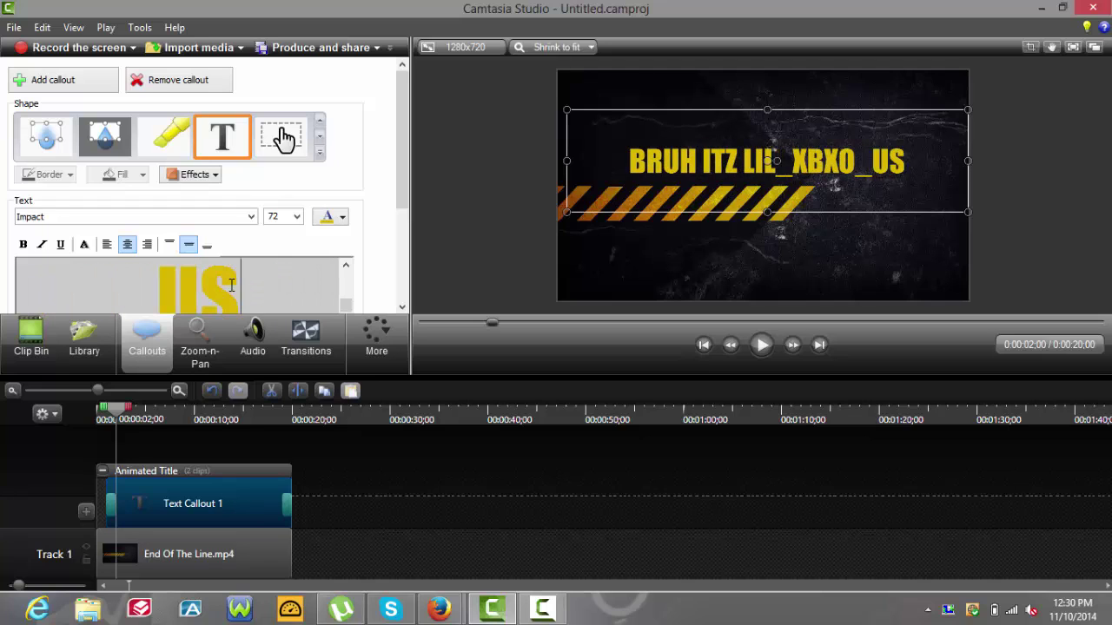
key(BackSpace)
key(BackSpace)
key(BackSpace)
key(BackSpace)
key(BackSpace)
text(OX)
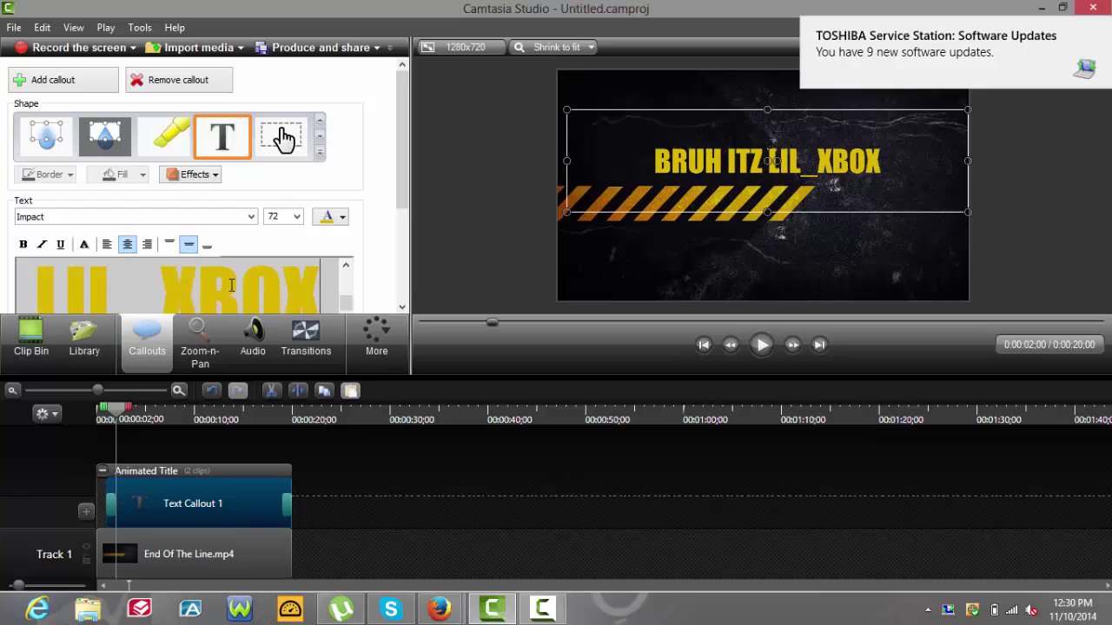
text(_USER)
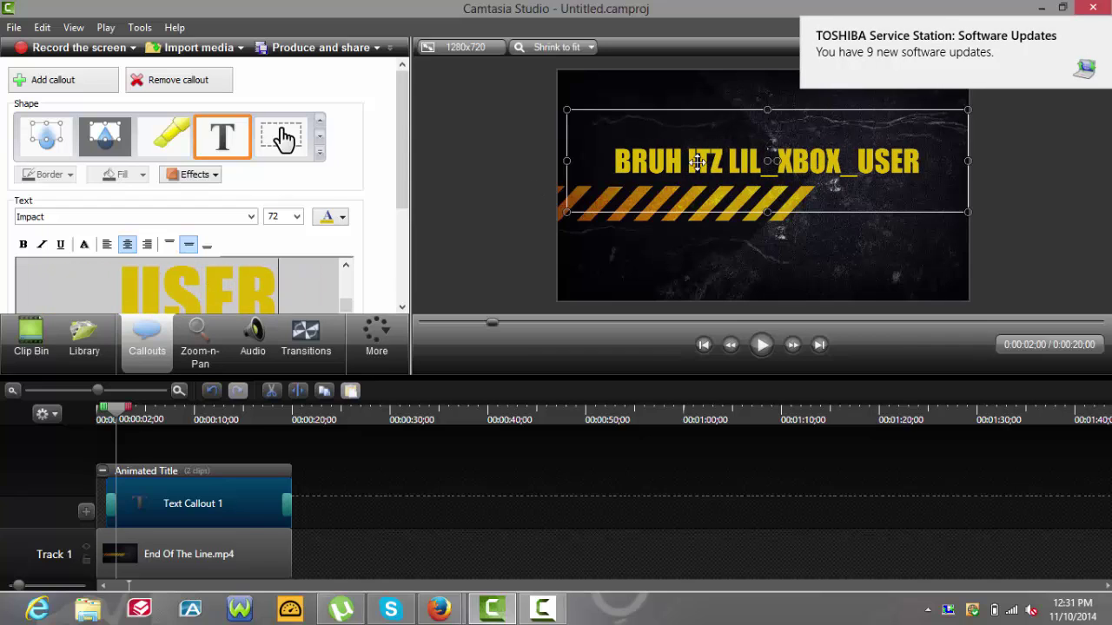
- Move the gamertag callout left, shorten its box, then nudge it right so all text shows
drag(708, 161, 648, 167)
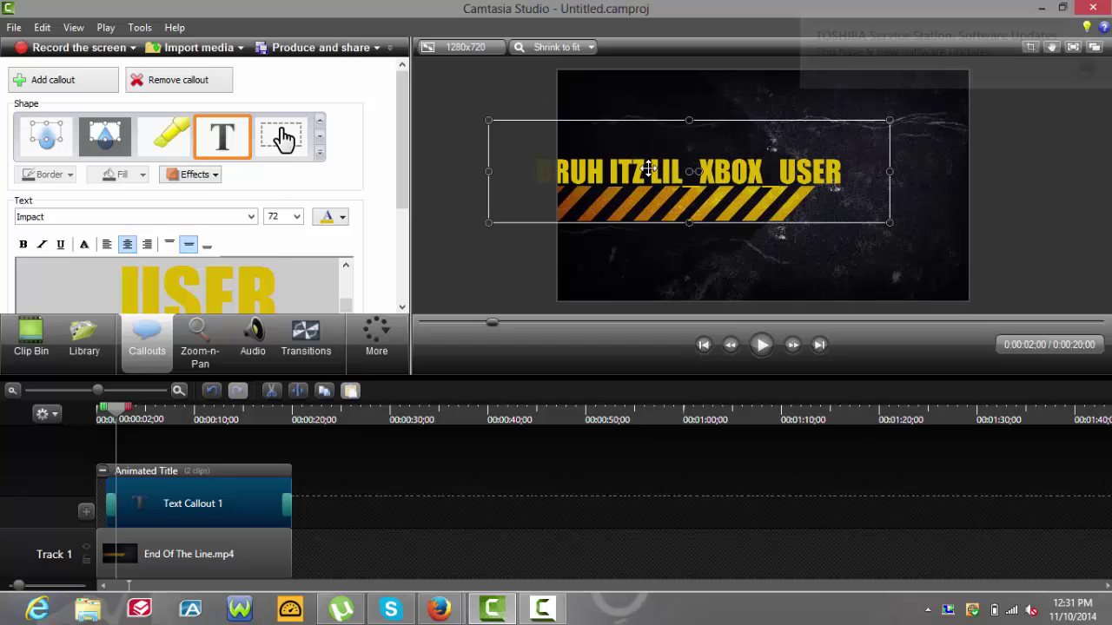
mouse_move(694, 120)
mouse_down()
mouse_move(696, 145)
mouse_move(695, 104)
mouse_move(696, 123)
mouse_up()
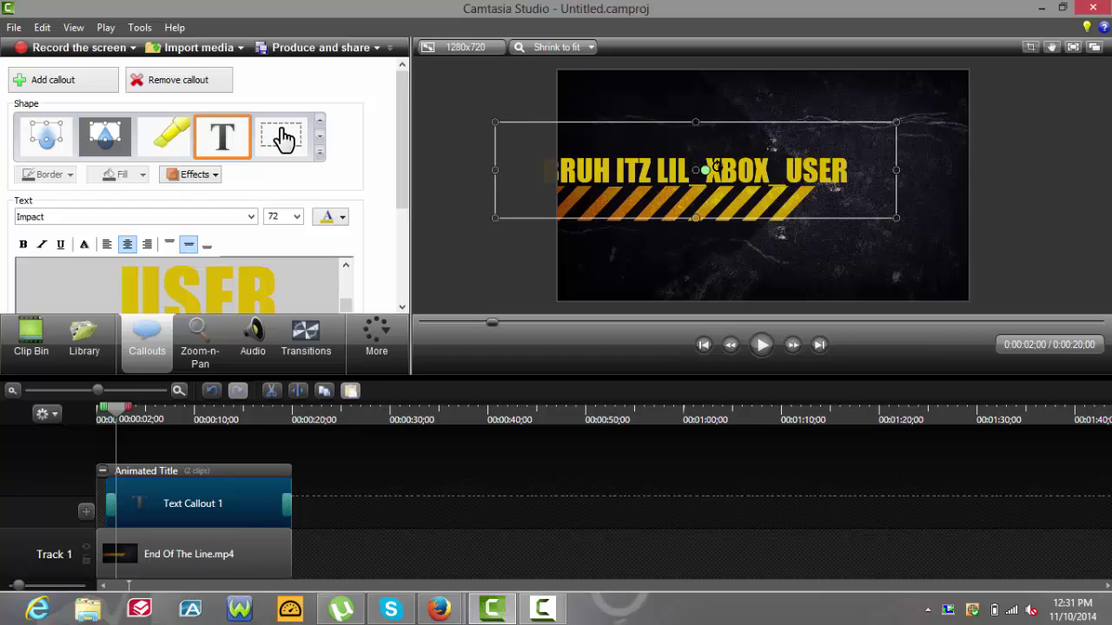
drag(750, 172, 766, 177)
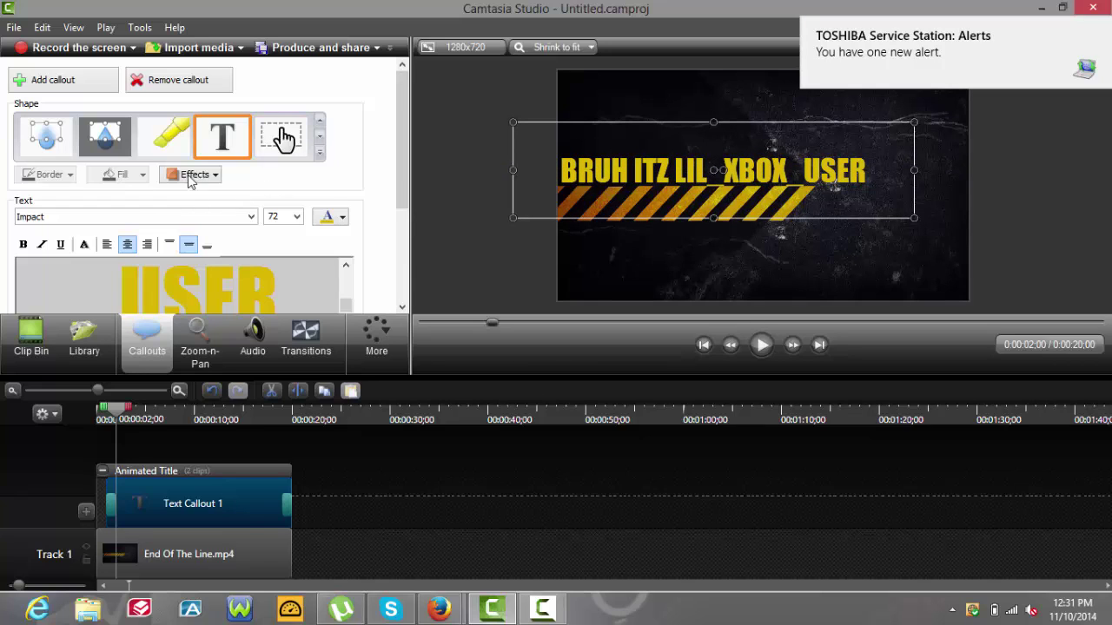
- Browse the callout's font list and try the Euphemia font on the title
click(251, 218)
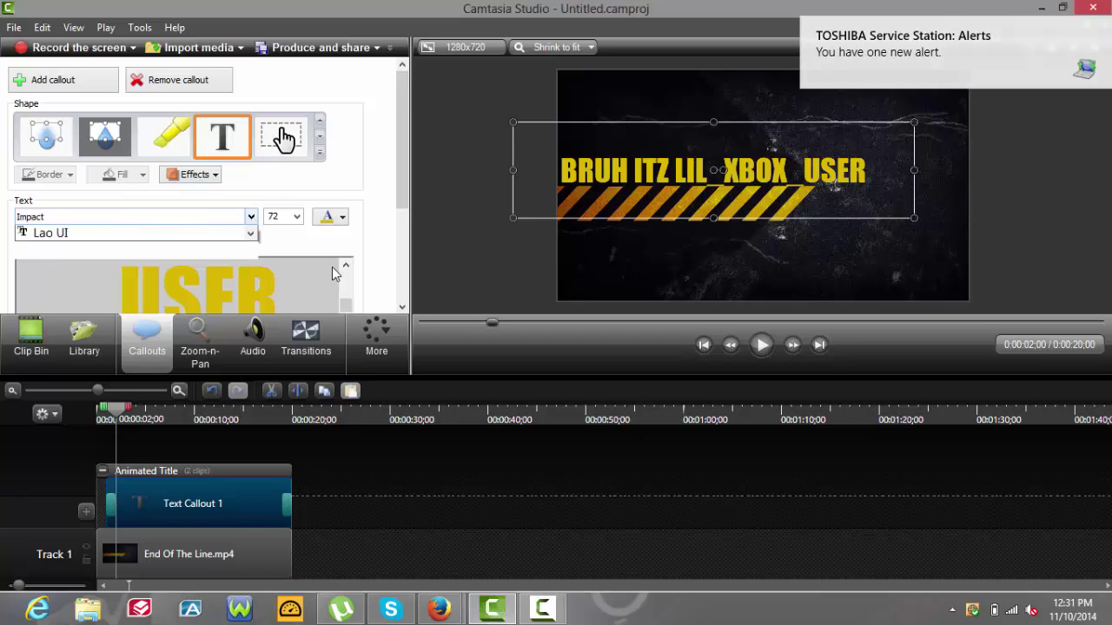
click(397, 258)
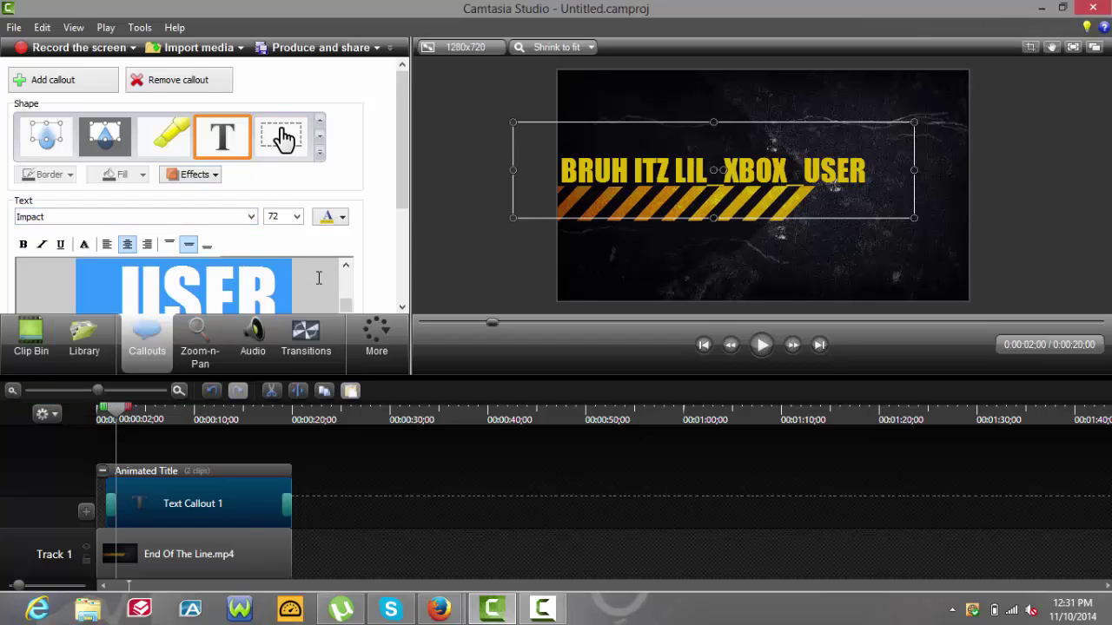
scroll(347, 298, up, 1)
scroll(347, 298, up, 1)
scroll(347, 298, down, 1)
scroll(347, 297, down, 1)
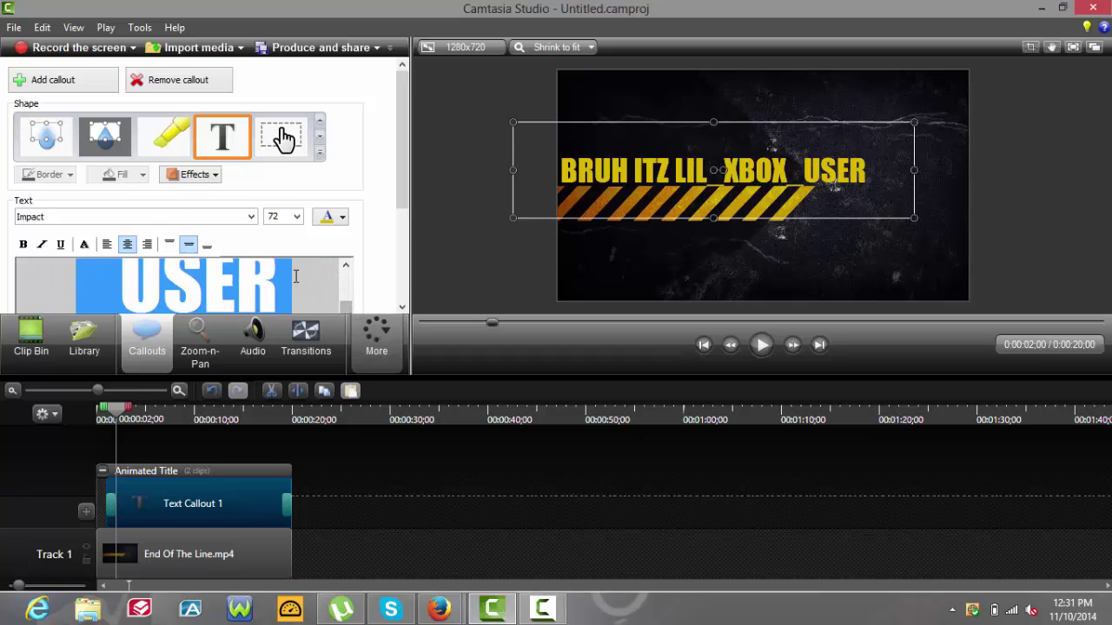
click(147, 219)
click(250, 236)
click(250, 236)
click(250, 236)
click(250, 235)
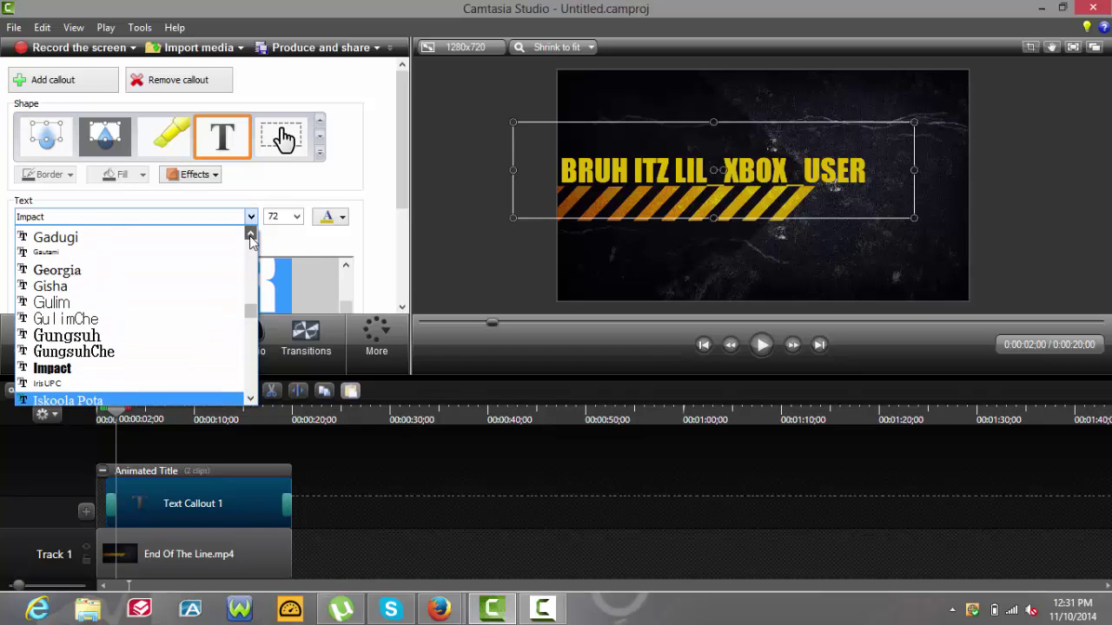
click(251, 234)
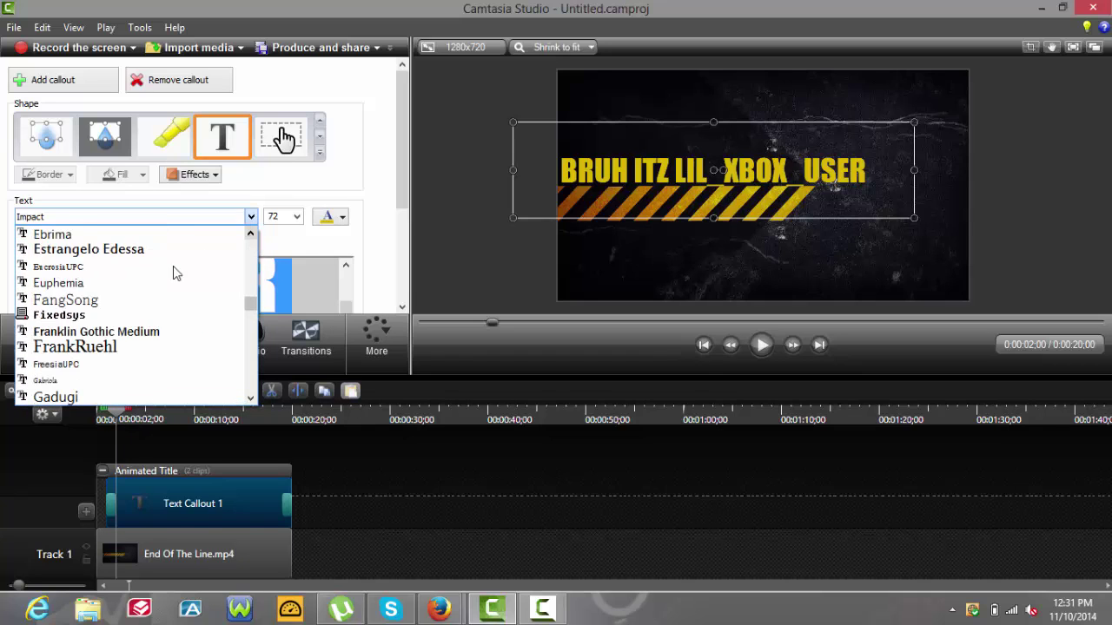
click(73, 292)
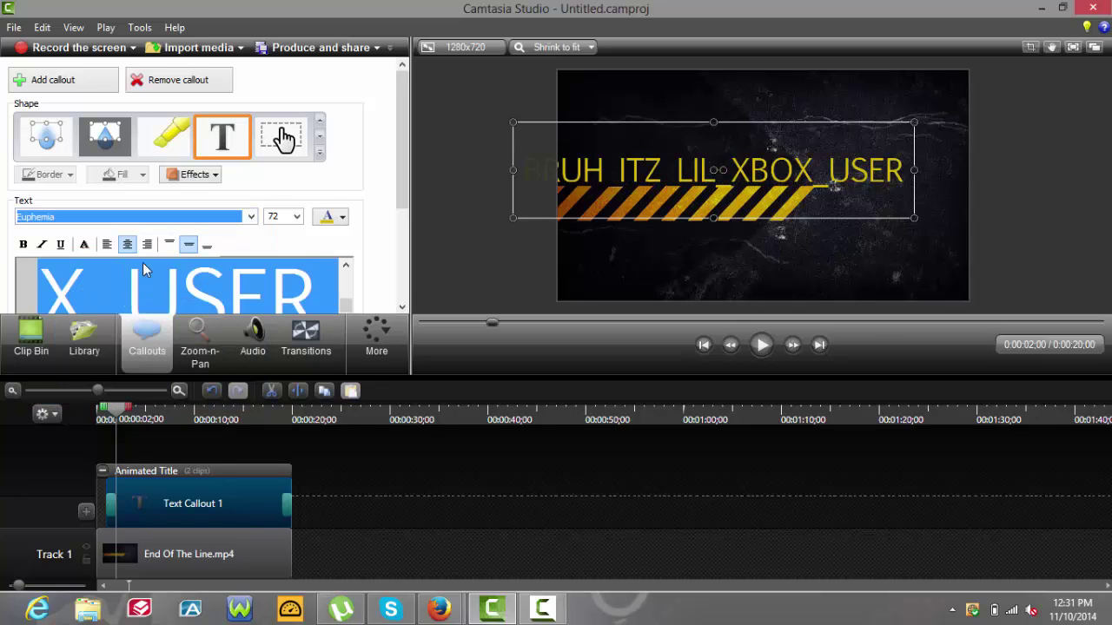
- Switch the title to Fixedsys, nudge the callout left, and try size 9
click(154, 217)
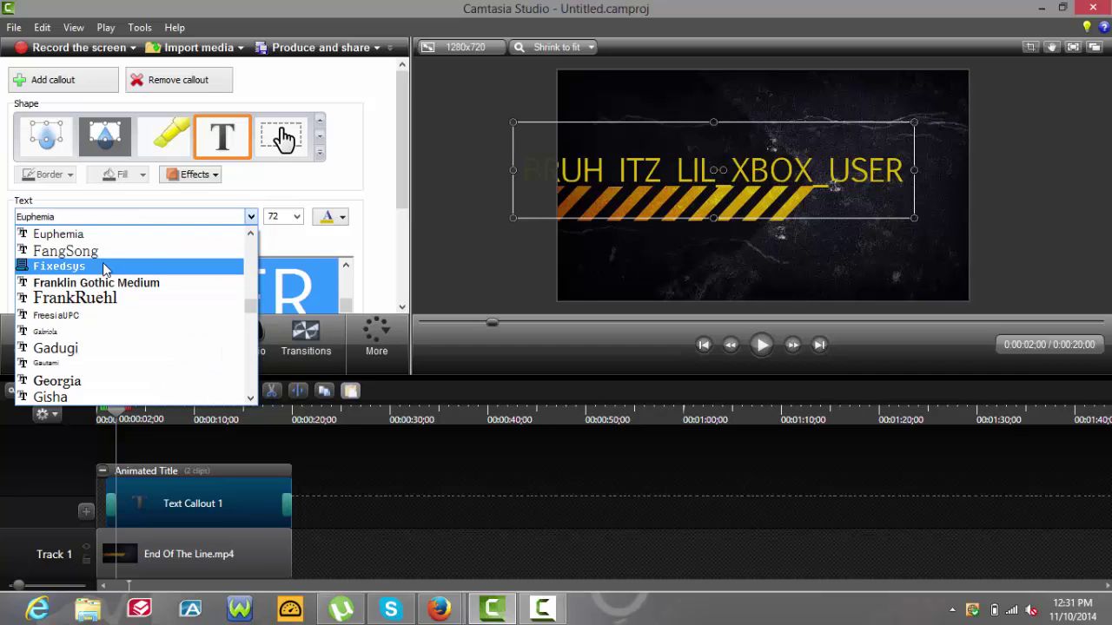
click(103, 266)
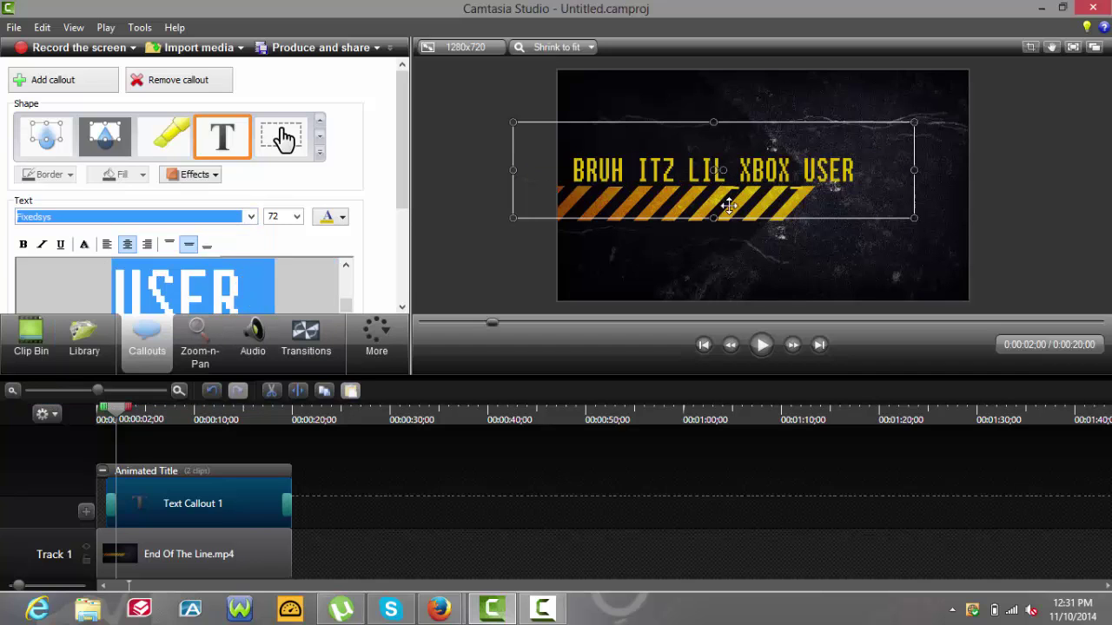
drag(767, 180, 765, 181)
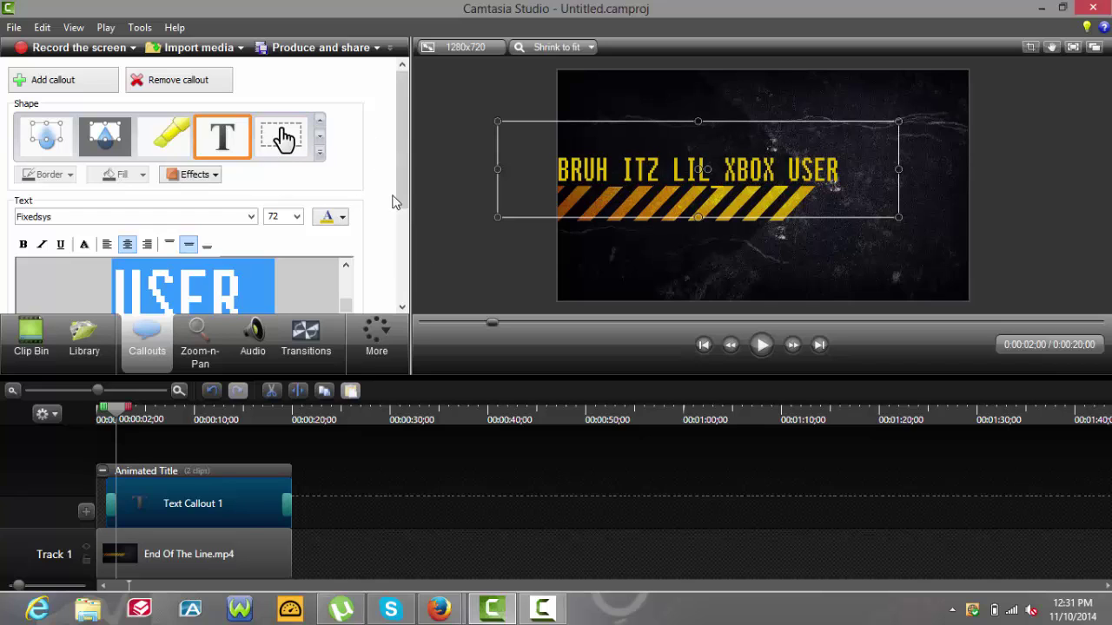
click(296, 216)
click(296, 232)
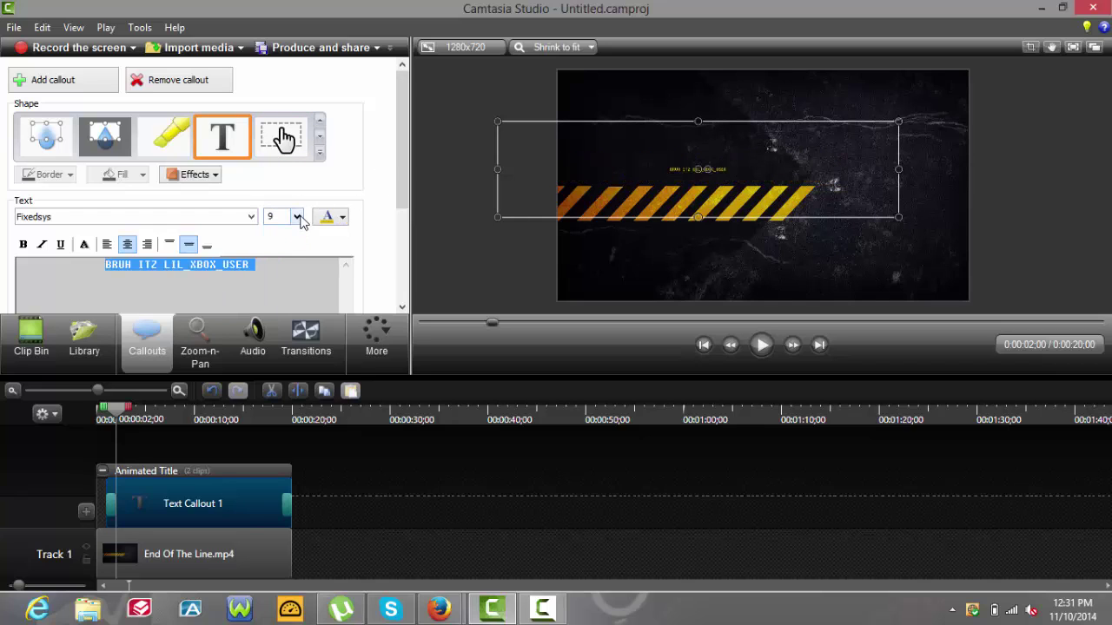
click(285, 231)
- Re-pick the title font and restore the text size to 72
click(251, 216)
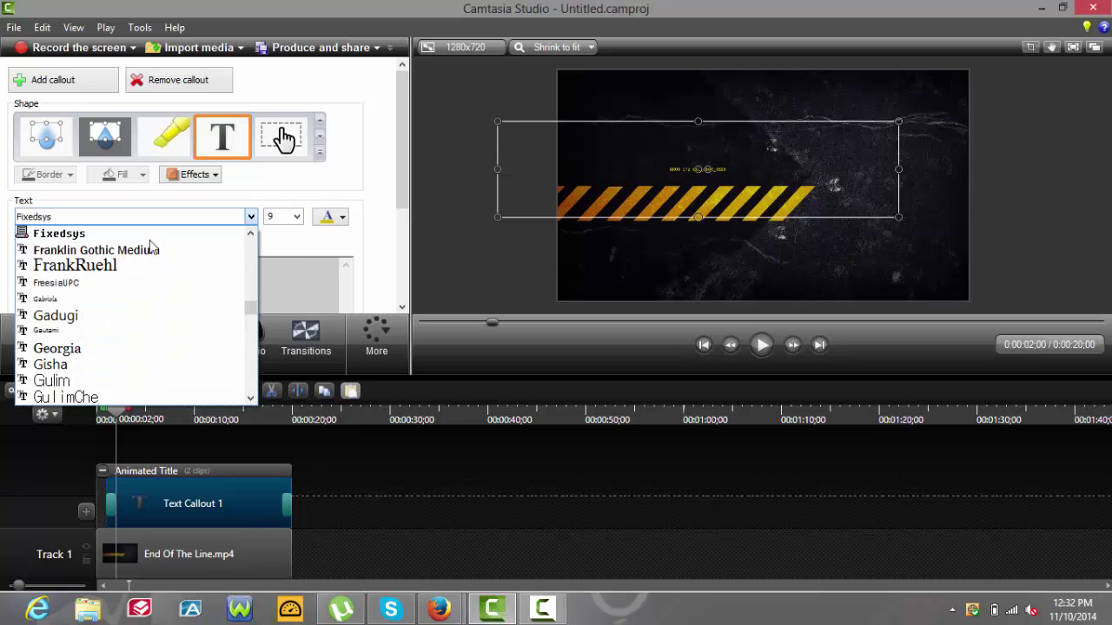
click(149, 241)
click(148, 217)
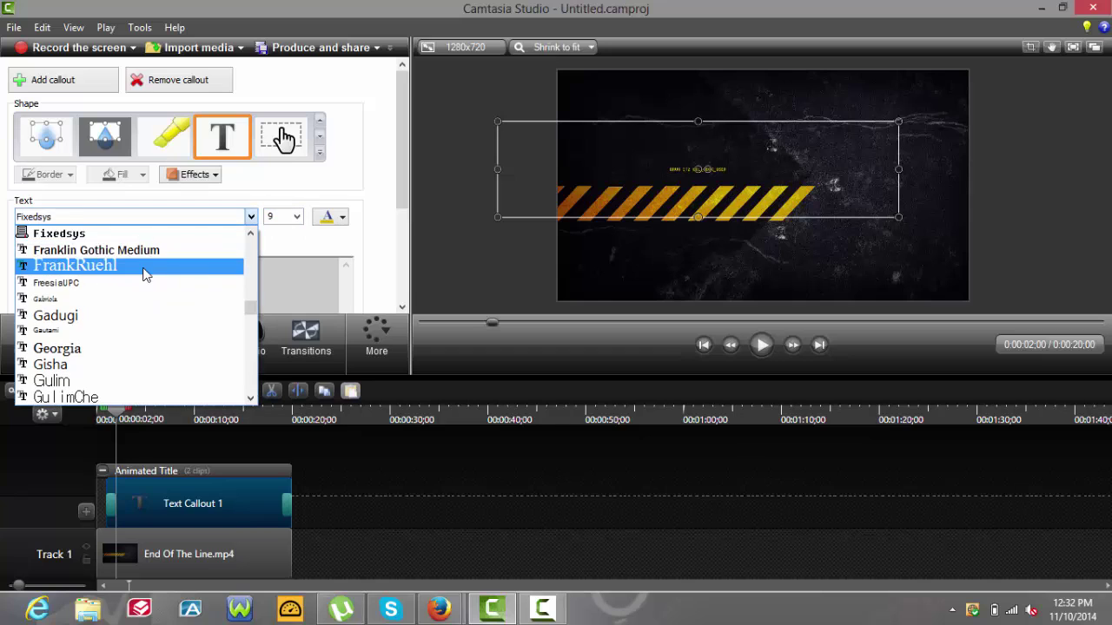
click(145, 265)
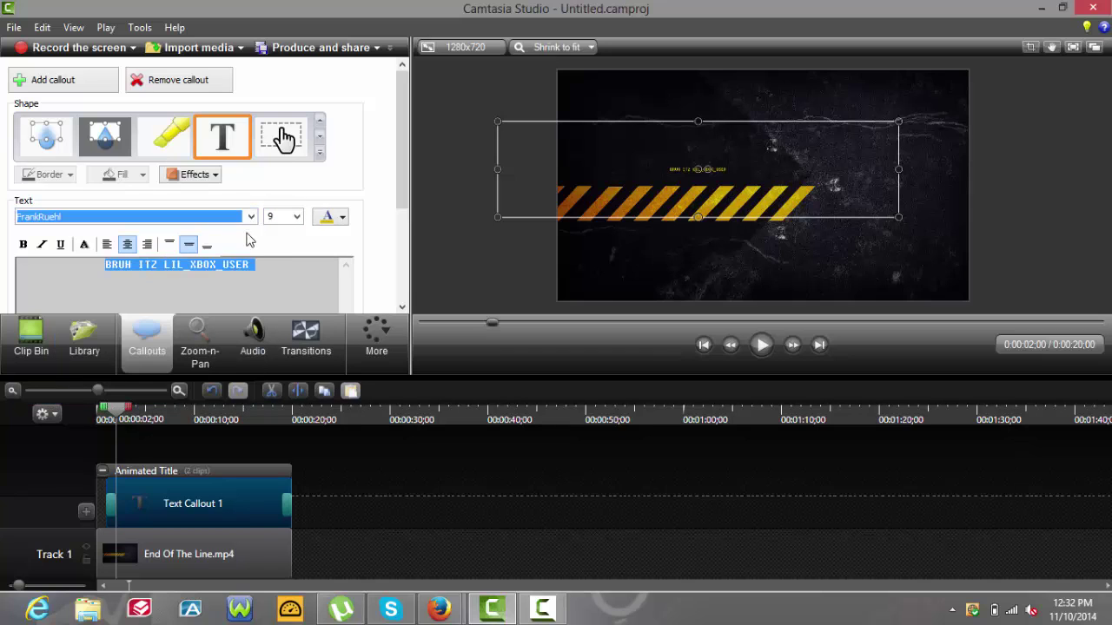
click(297, 217)
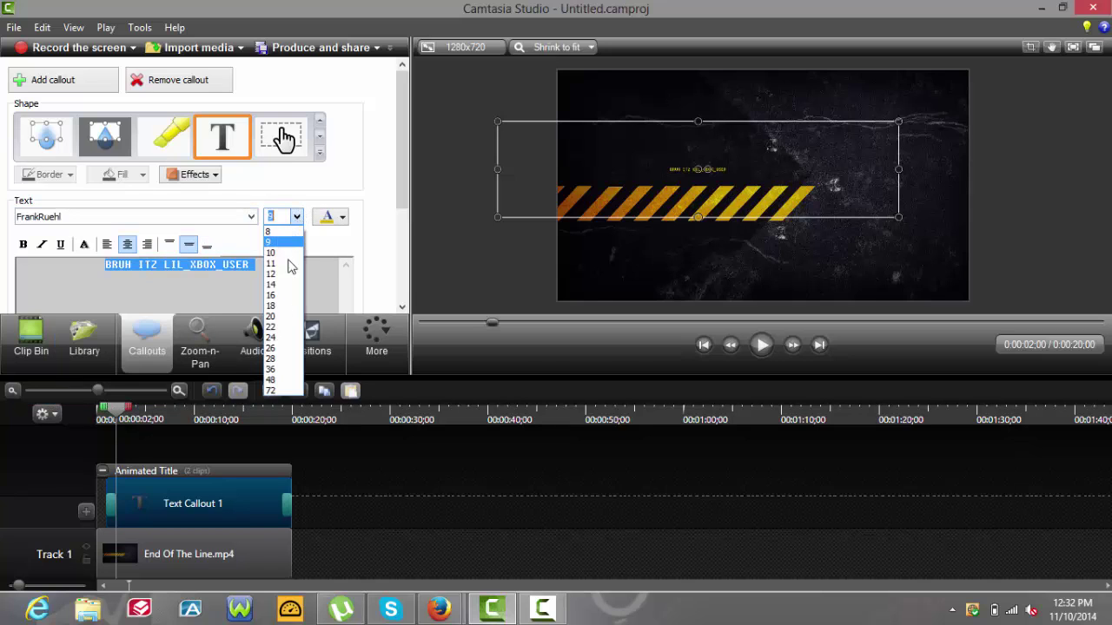
click(276, 393)
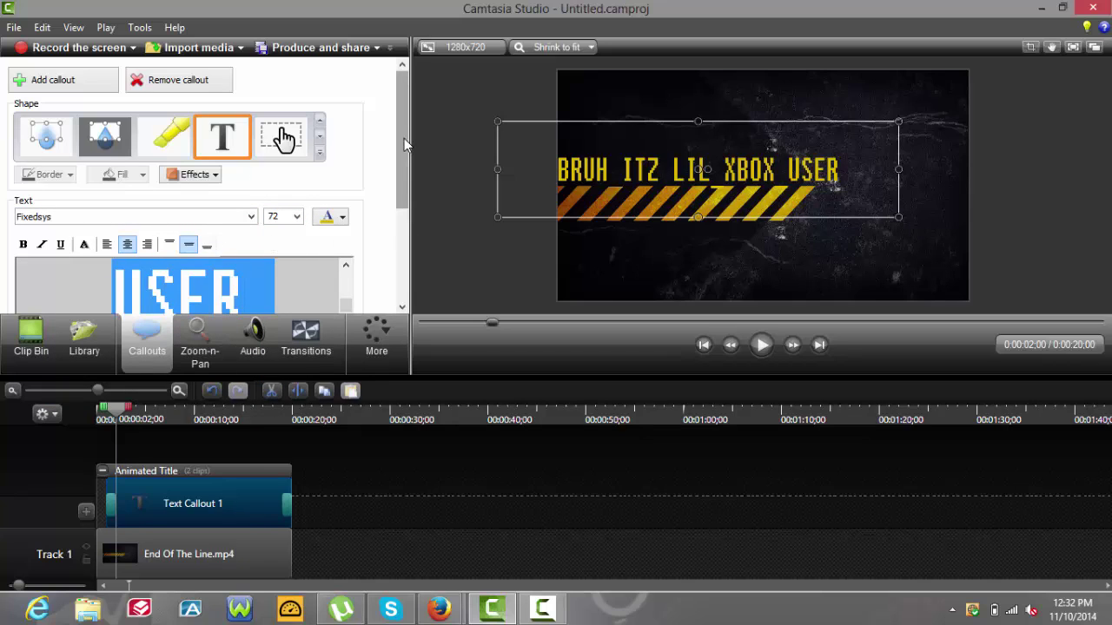
mouse_move(404, 138)
mouse_down()
mouse_move(407, 257)
mouse_move(408, 133)
mouse_up()
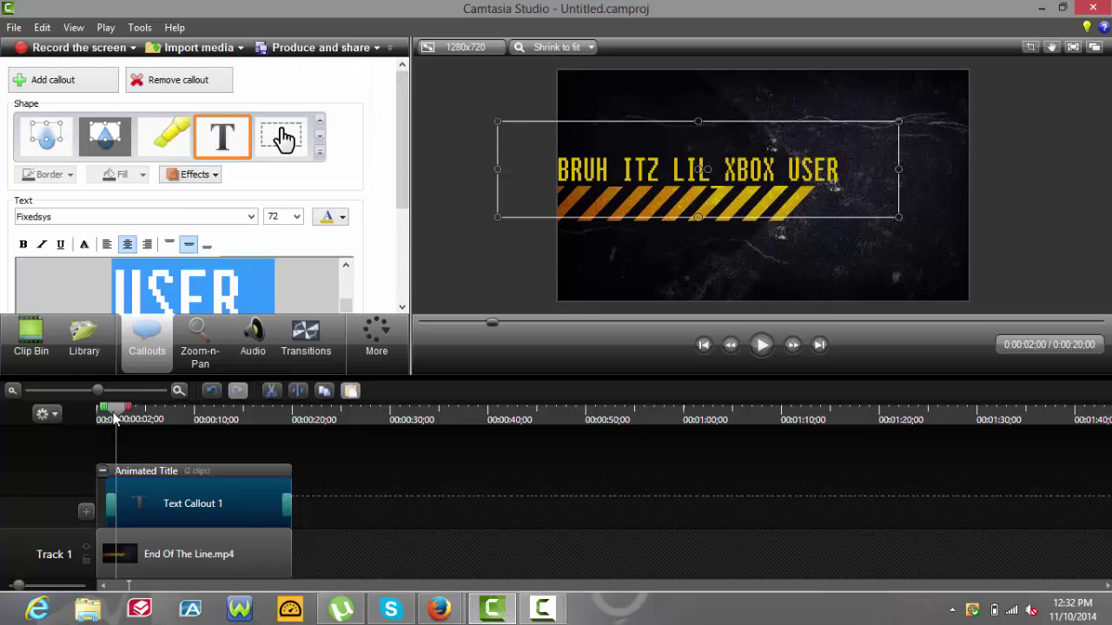
- Rewind to the start, collapse Theme - End of the Line and expand Music - Bare Knuckles
click(74, 408)
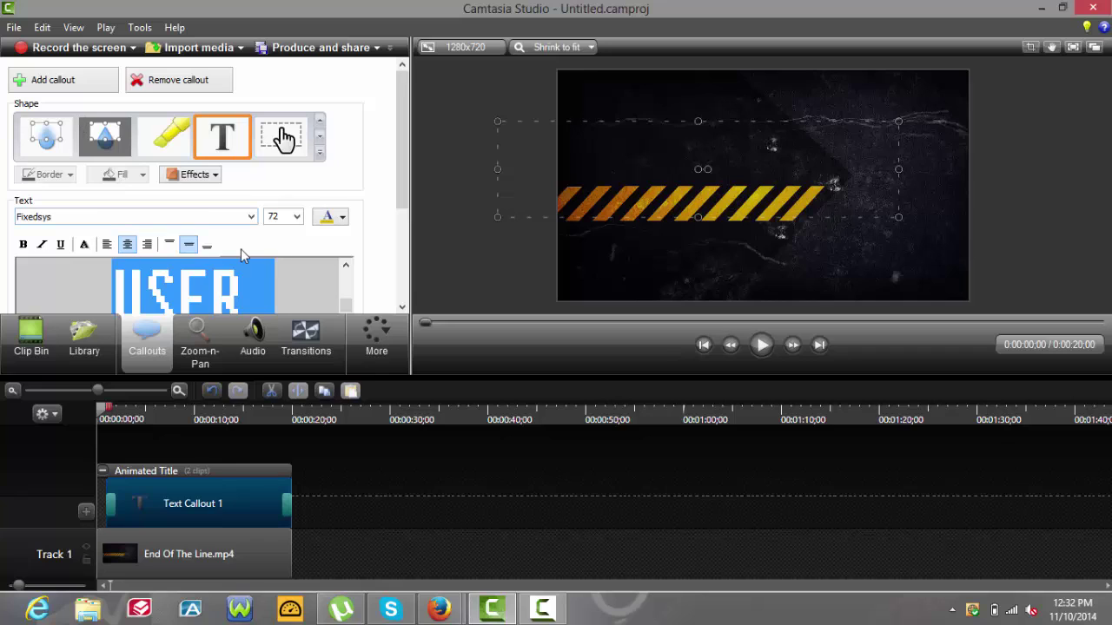
click(91, 332)
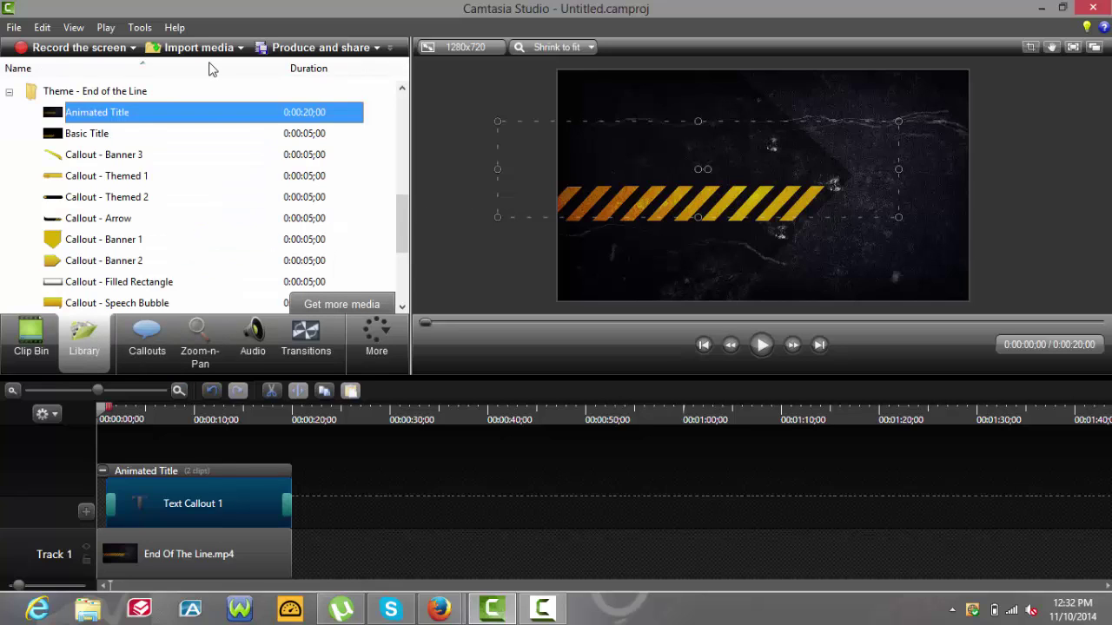
double_click(160, 90)
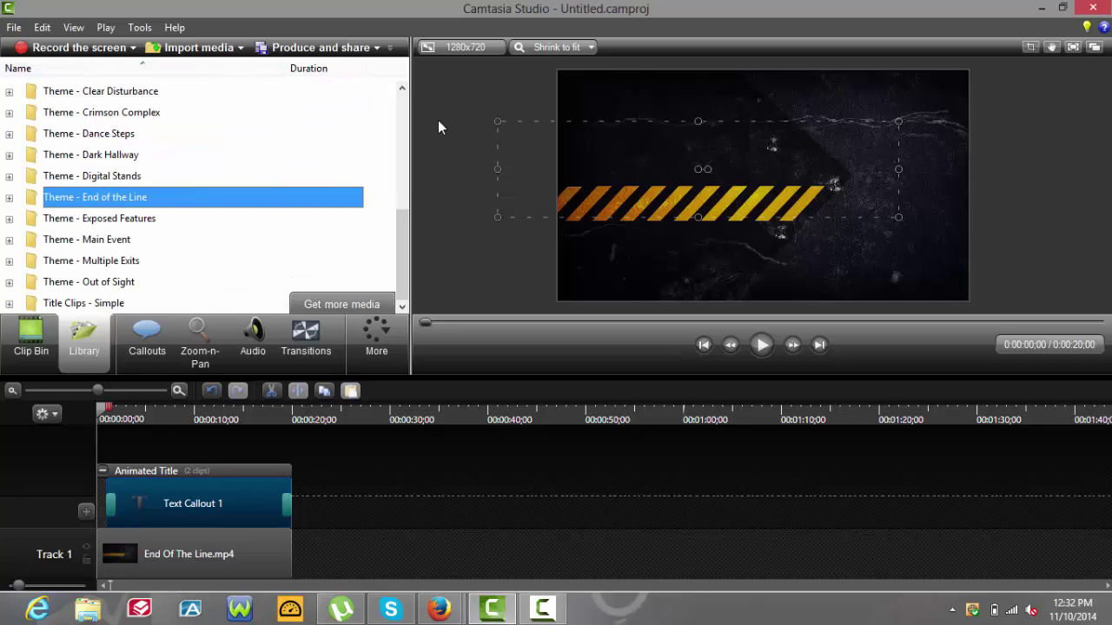
scroll(399, 234, up, 5)
scroll(398, 235, down, 5)
click(403, 91)
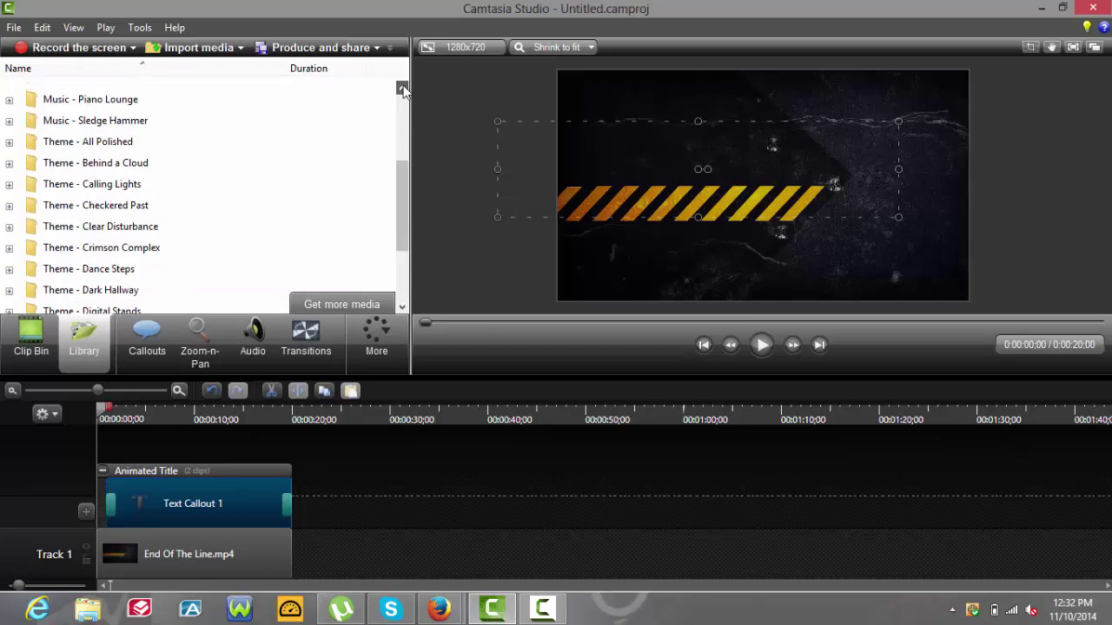
click(403, 90)
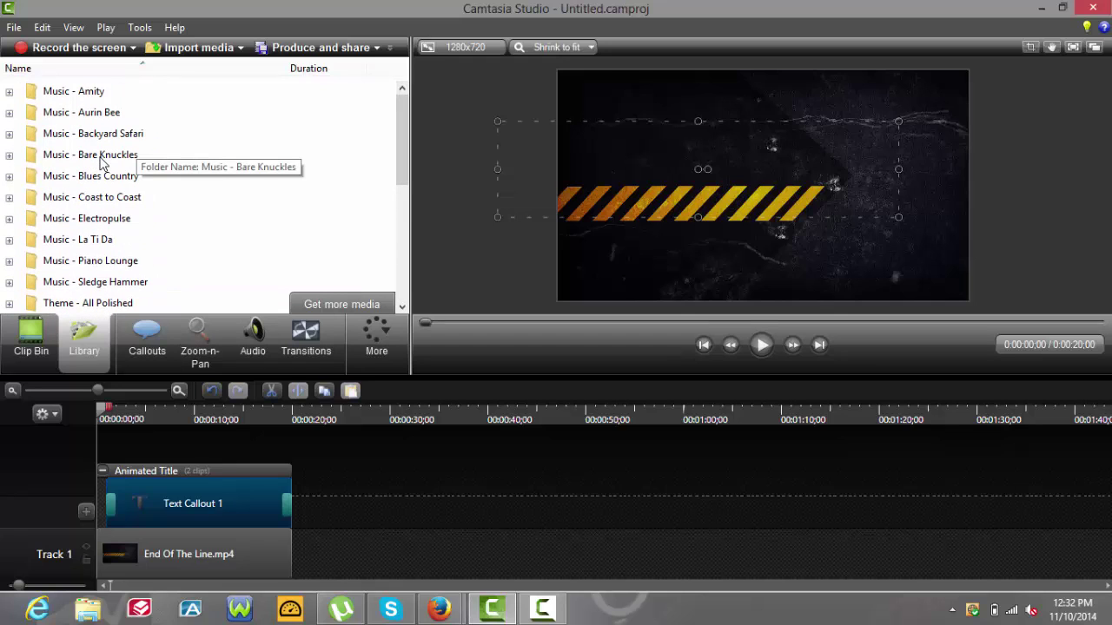
double_click(100, 156)
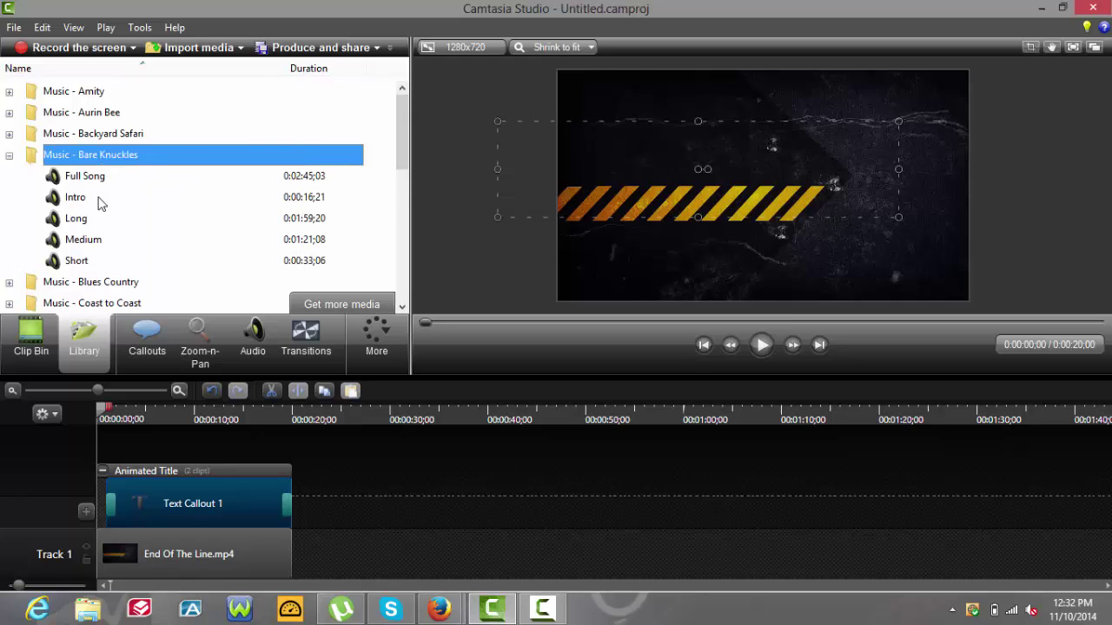
- Add the Bare Knuckles Intro clip at the playhead and raise the preview volume
right_click(98, 201)
click(151, 214)
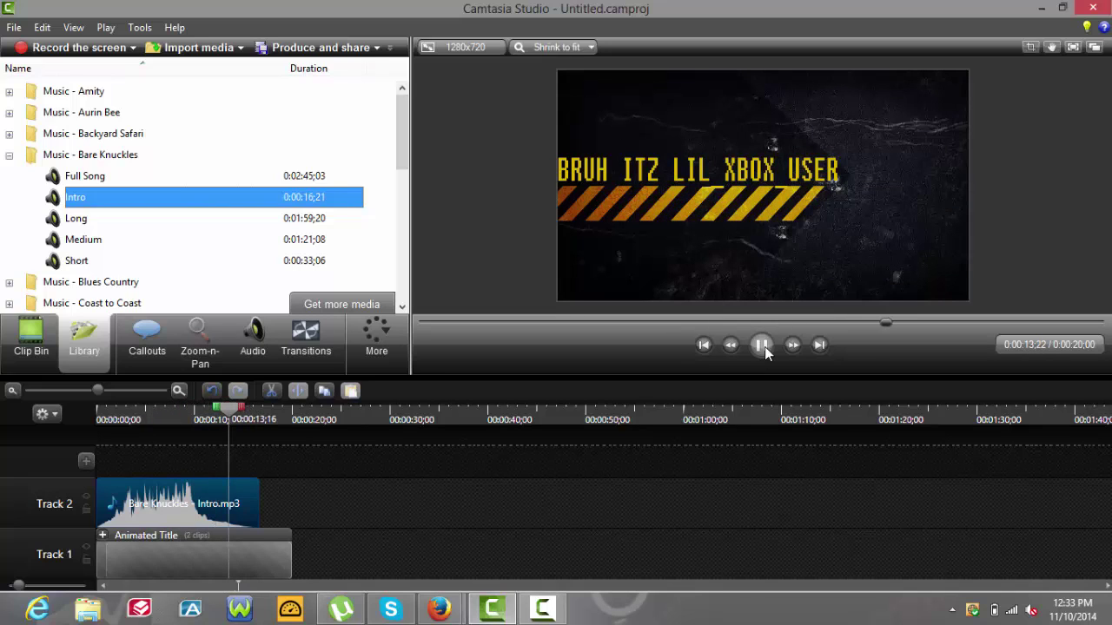
key(XF86AudioRaiseVolume)
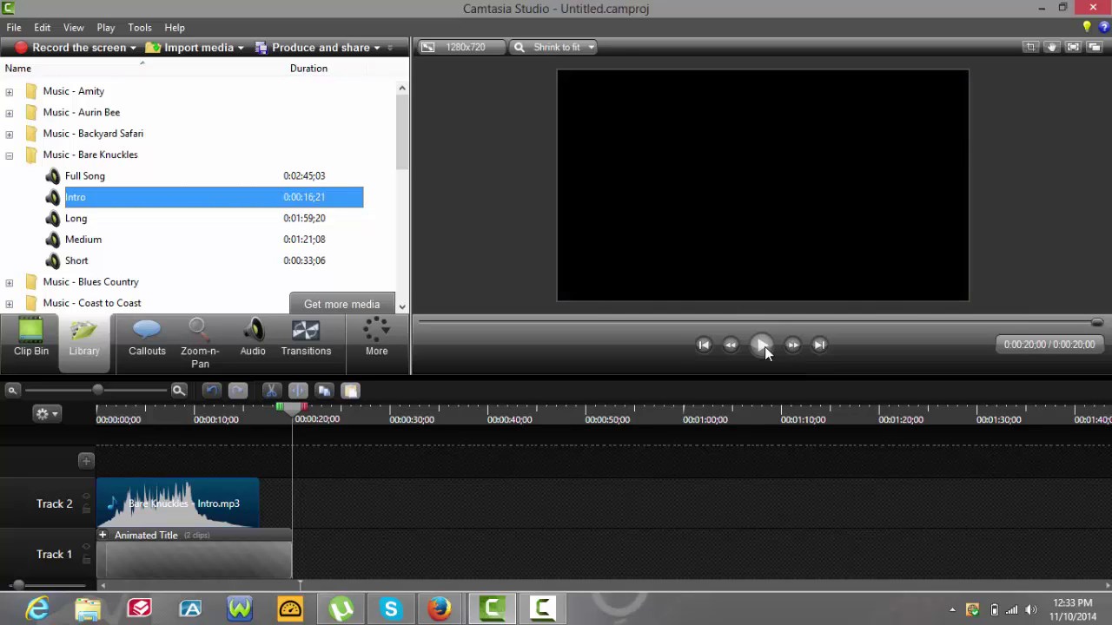
- Replay the title with its Intro music from the start, then collapse Music - Bare Knuckles
click(765, 347)
mouse_move(178, 560)
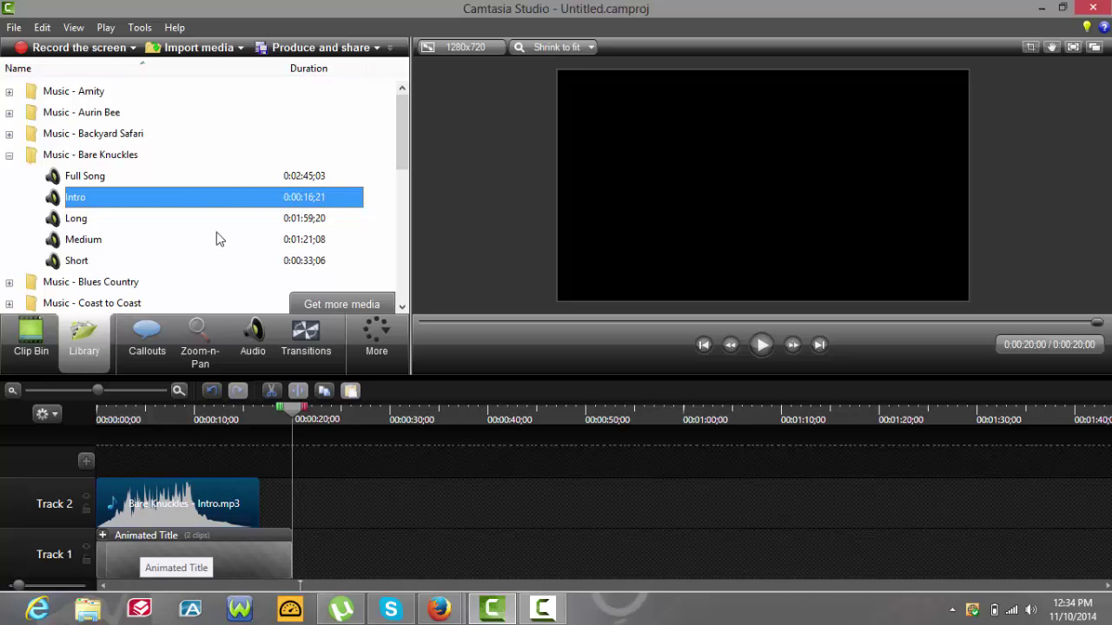
double_click(182, 155)
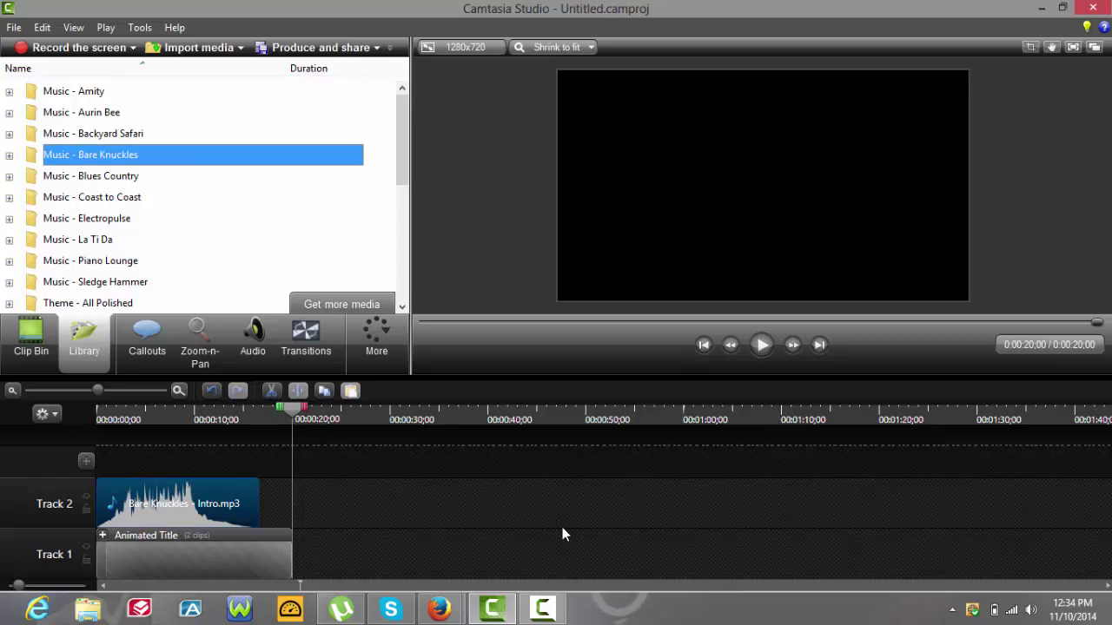
- Restore the Camtasia Recorder control window from the taskbar, then drag on screen
click(556, 612)
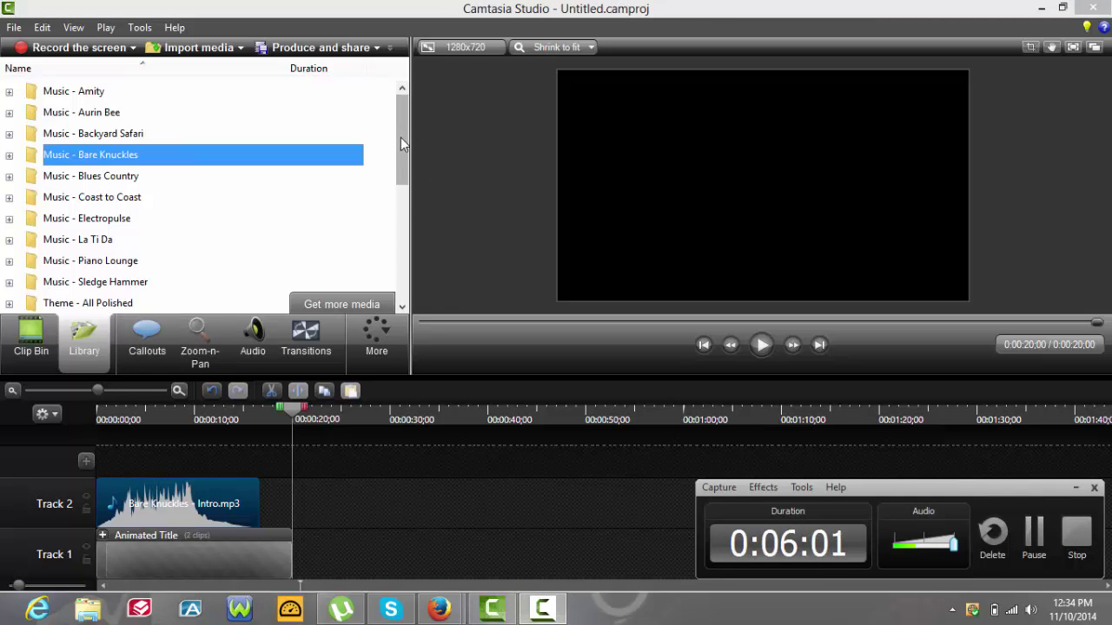
drag(405, 169, 400, 246)
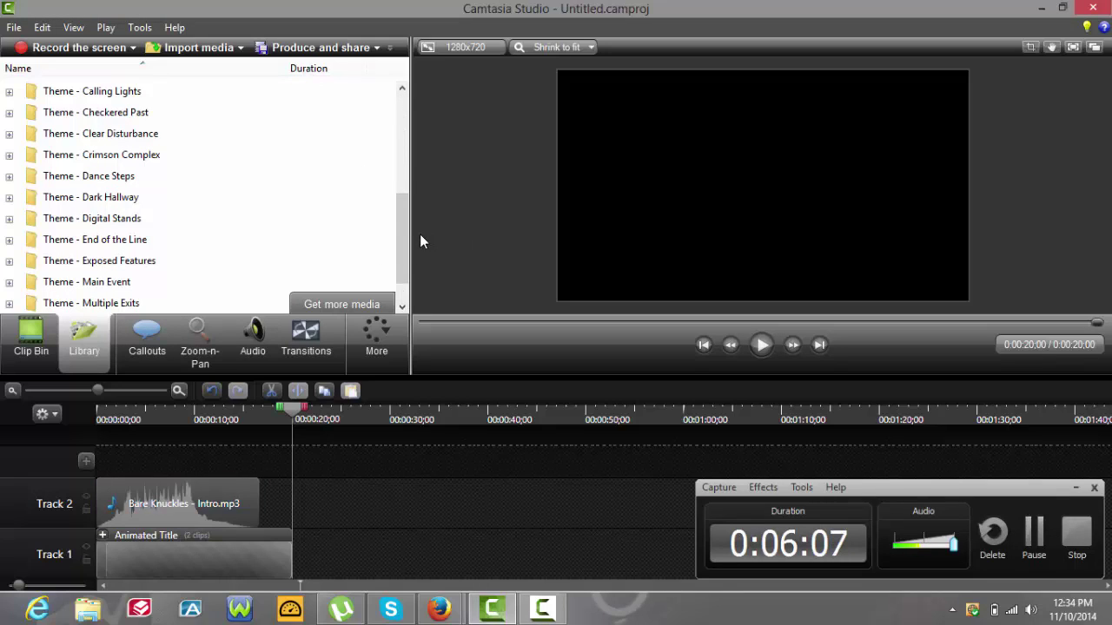
drag(402, 280, 402, 296)
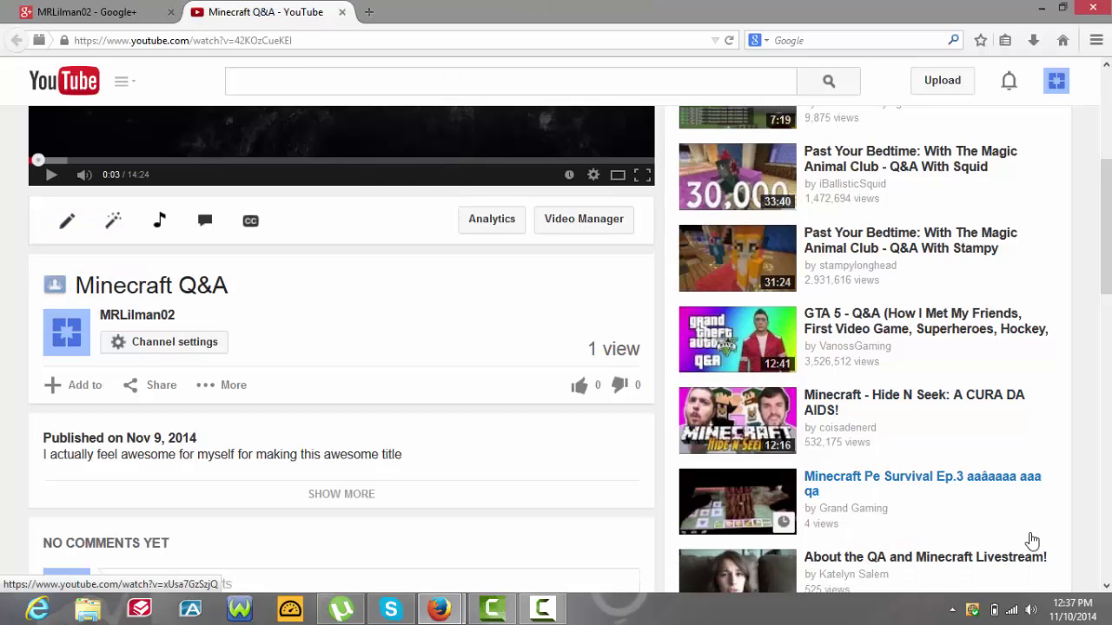
- Like the Minecraft Q&A video, type 'ass asaass' into its comment box, then restore the recorder
click(579, 388)
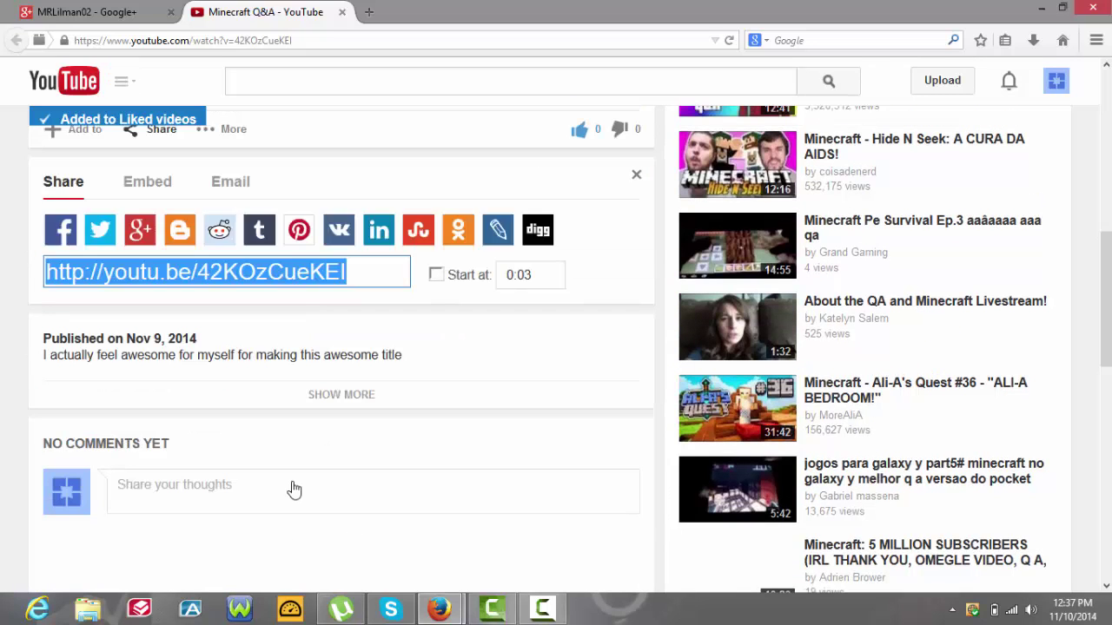
click(294, 490)
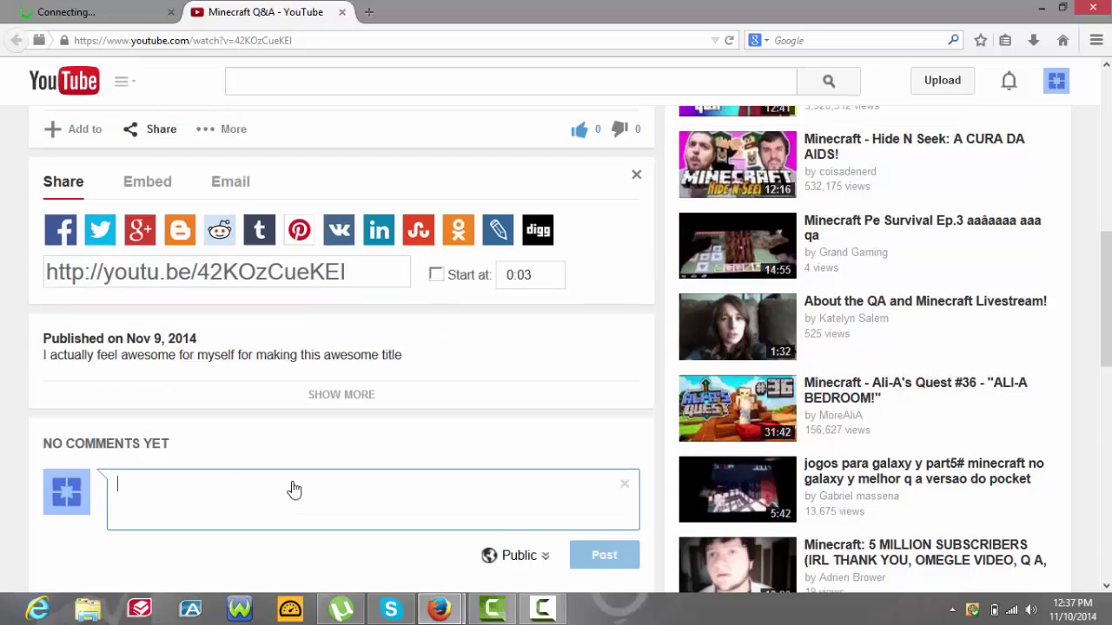
text(ass asaass)
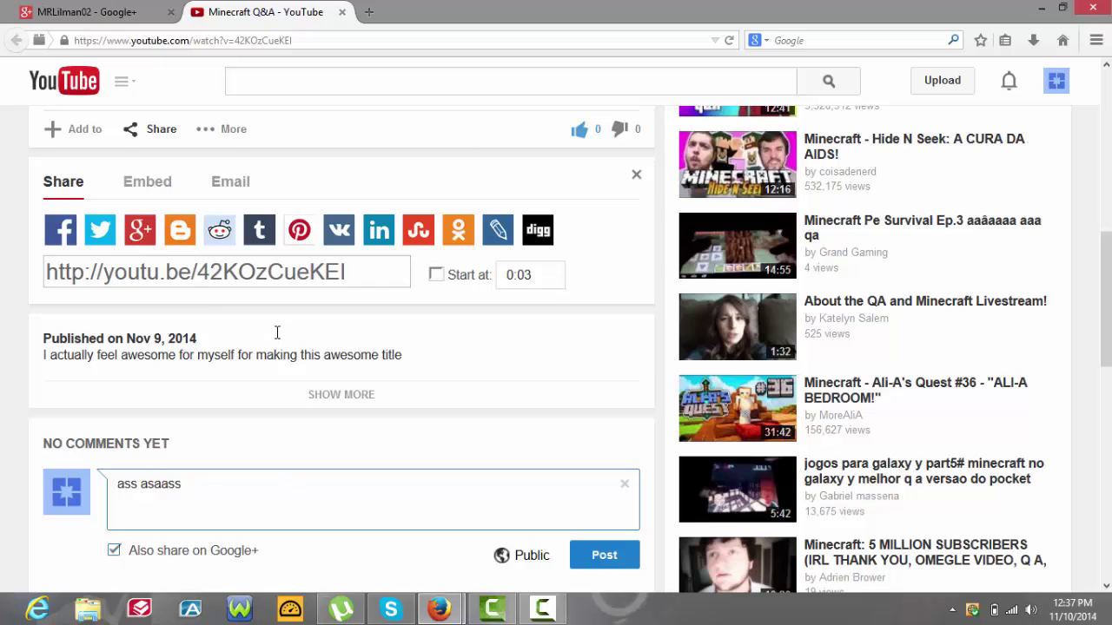
click(542, 608)
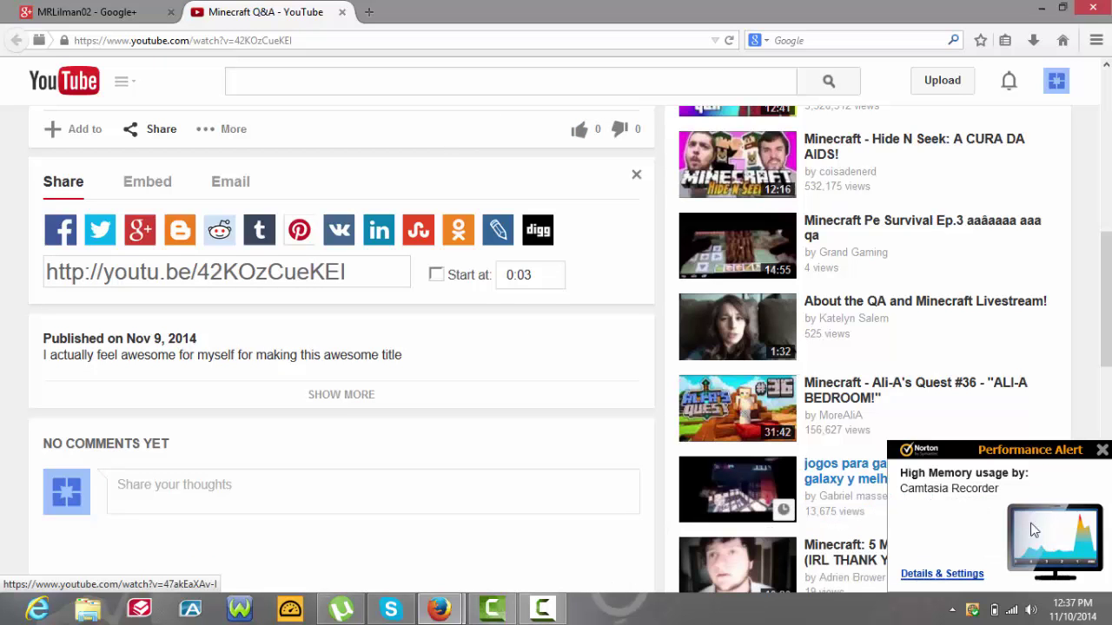
click(551, 613)
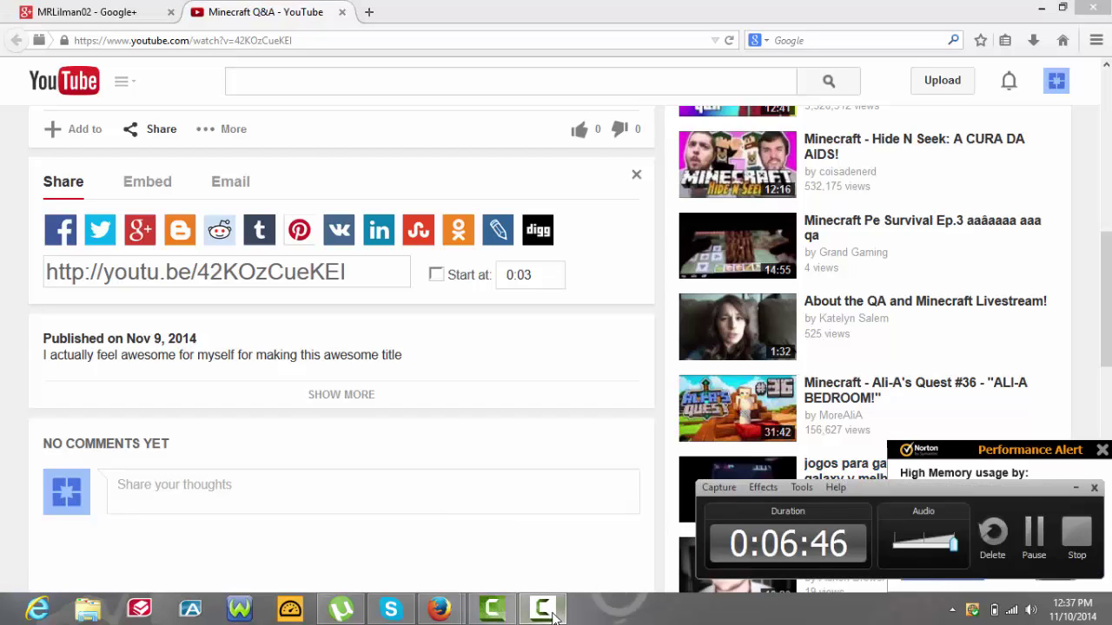